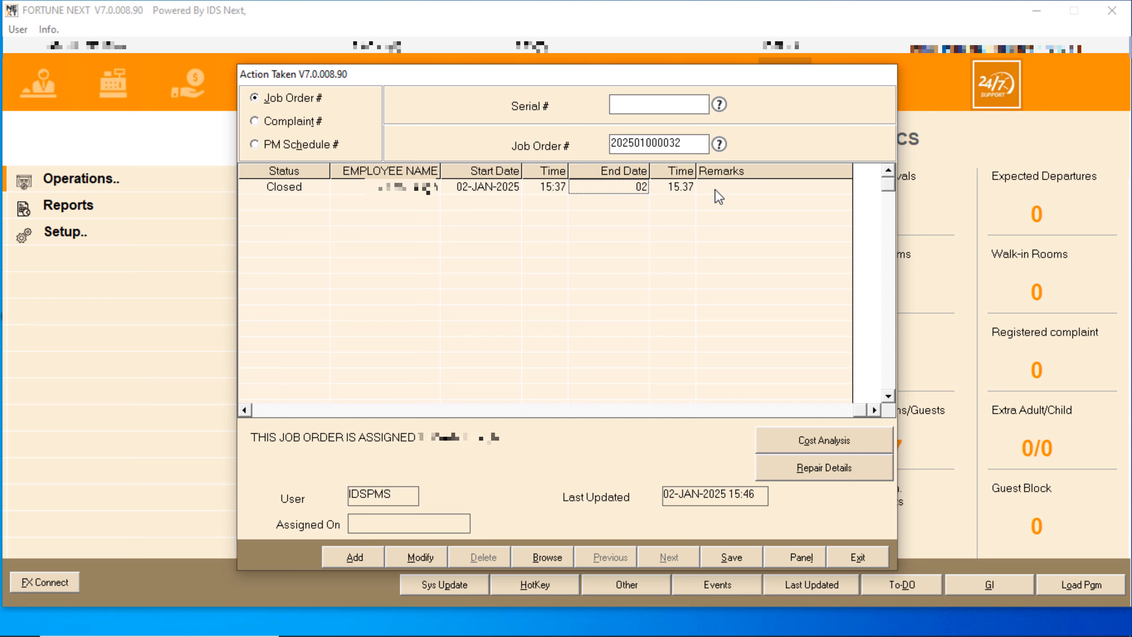
# Set the closed job order's end date to 02-JAN-2025 and its end time to 15.45
pyautogui.write('0125')
pyautogui.press('Tab')
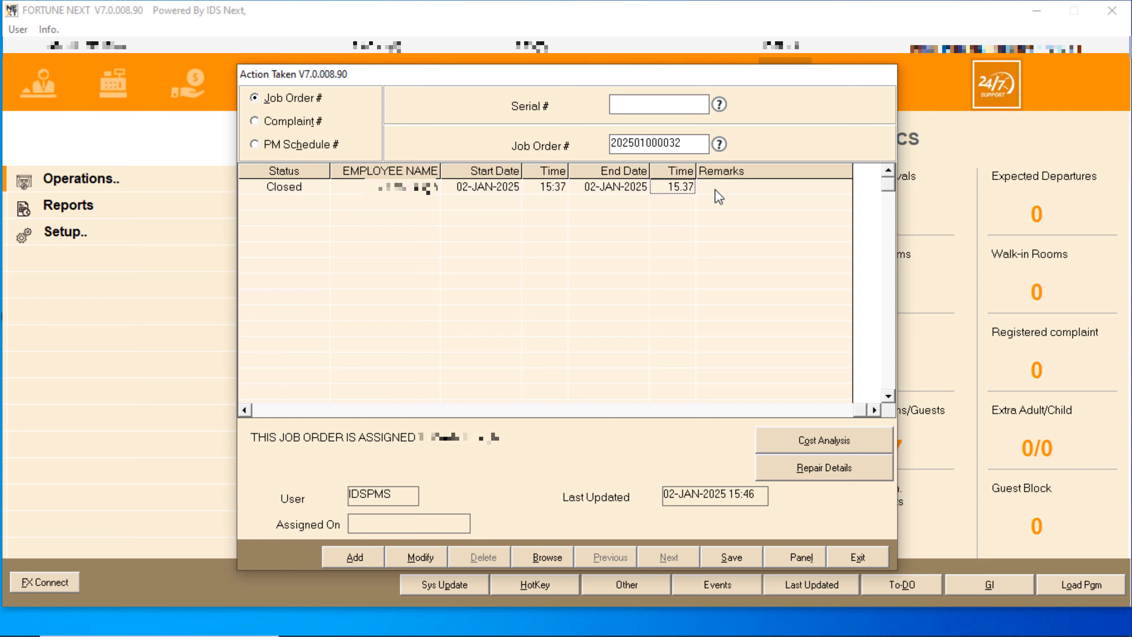
pyautogui.press('Delete')
pyautogui.write('15.')
pyautogui.write('45')
pyautogui.press('Tab')
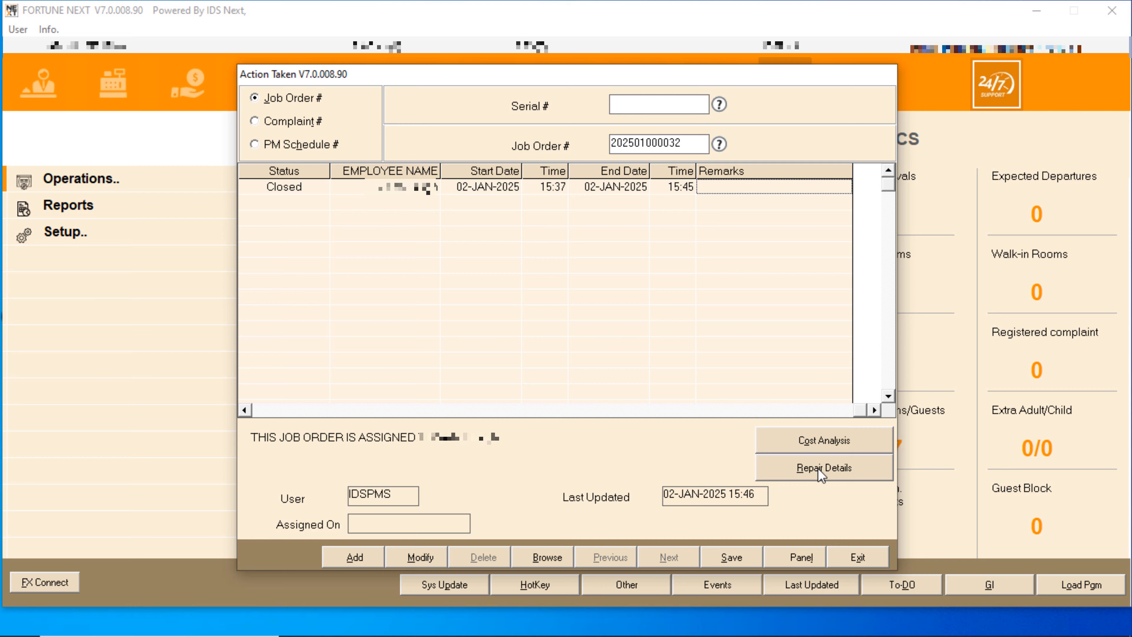
# Add a service charge (SER) of 500 for the room 201 telephone complaint in the cost analysis
pyautogui.click(830, 439)
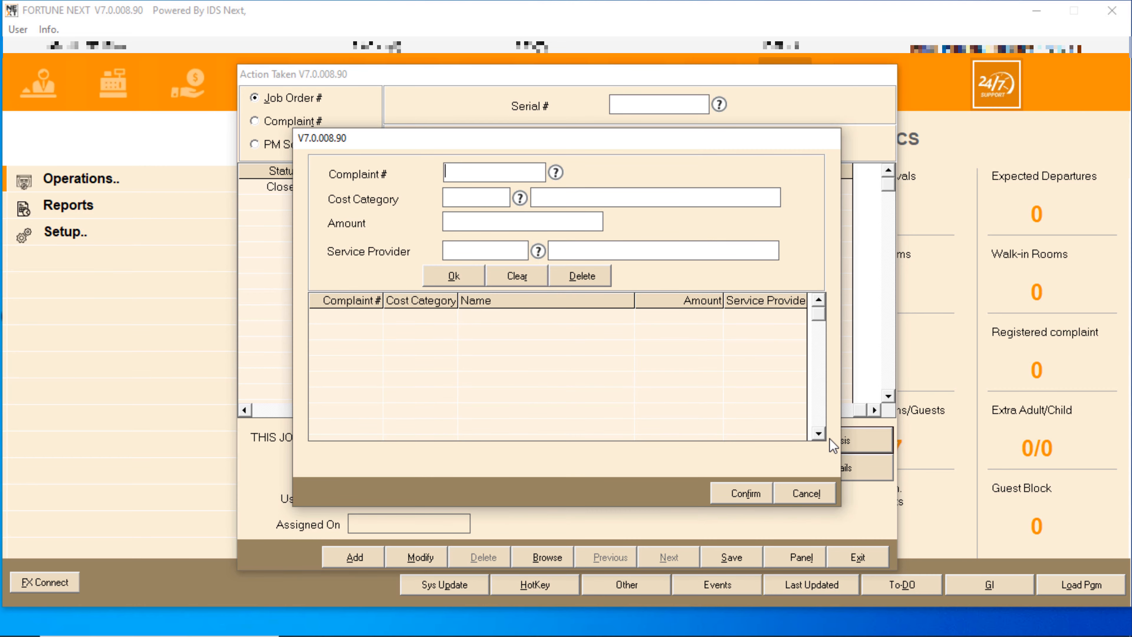
pyautogui.doubleClick(481, 173)
pyautogui.doubleClick(386, 226)
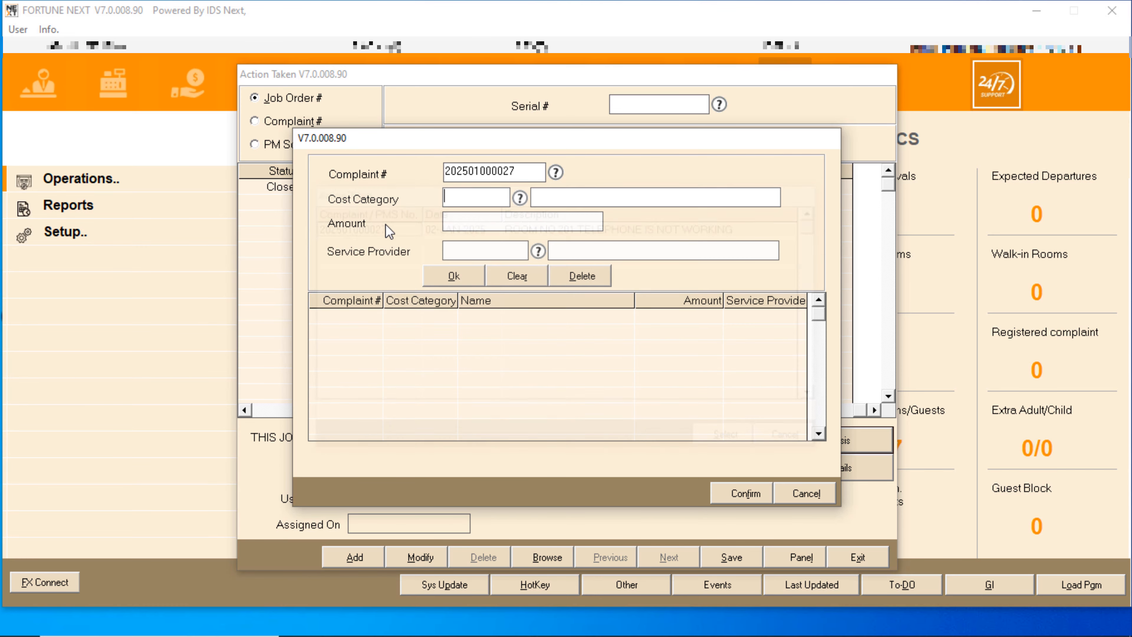
pyautogui.doubleClick(480, 197)
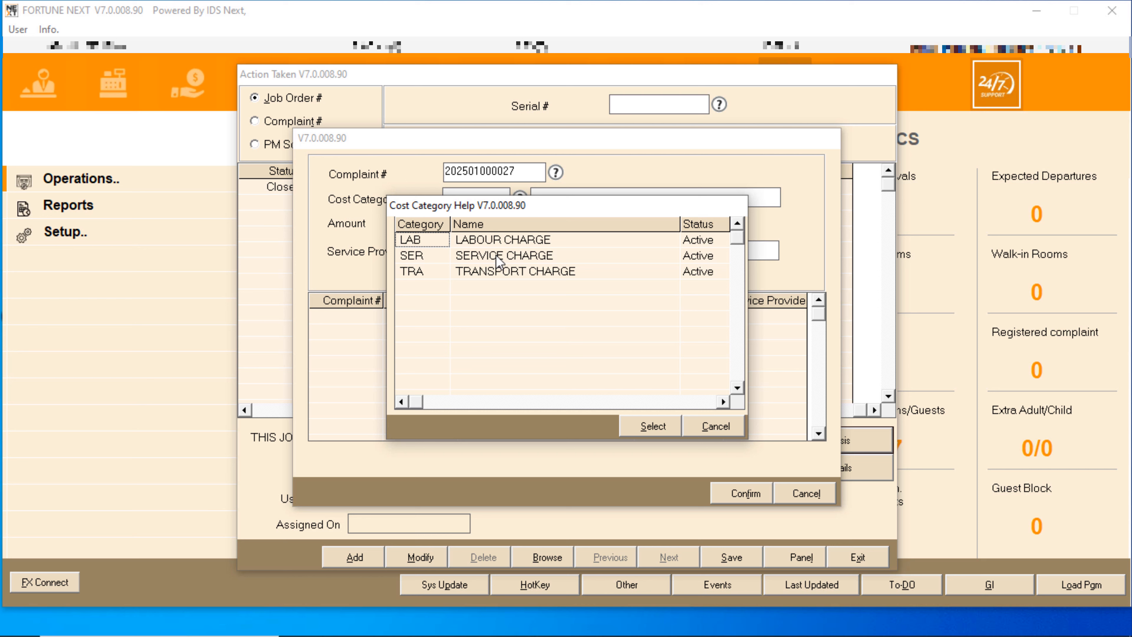
pyautogui.click(544, 256)
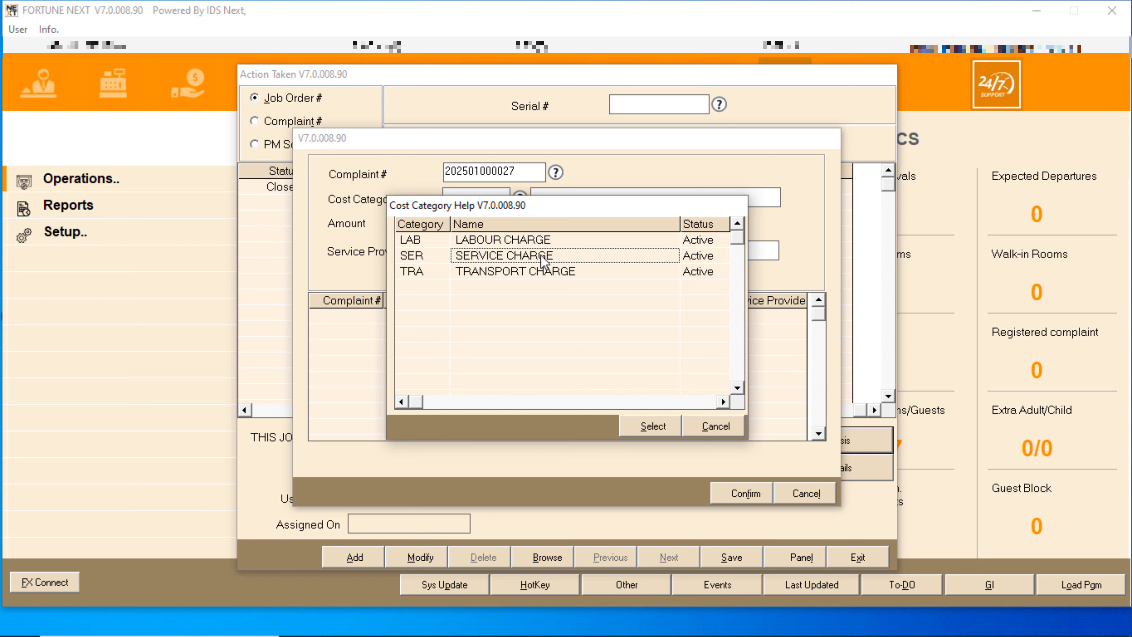
pyautogui.doubleClick(541, 256)
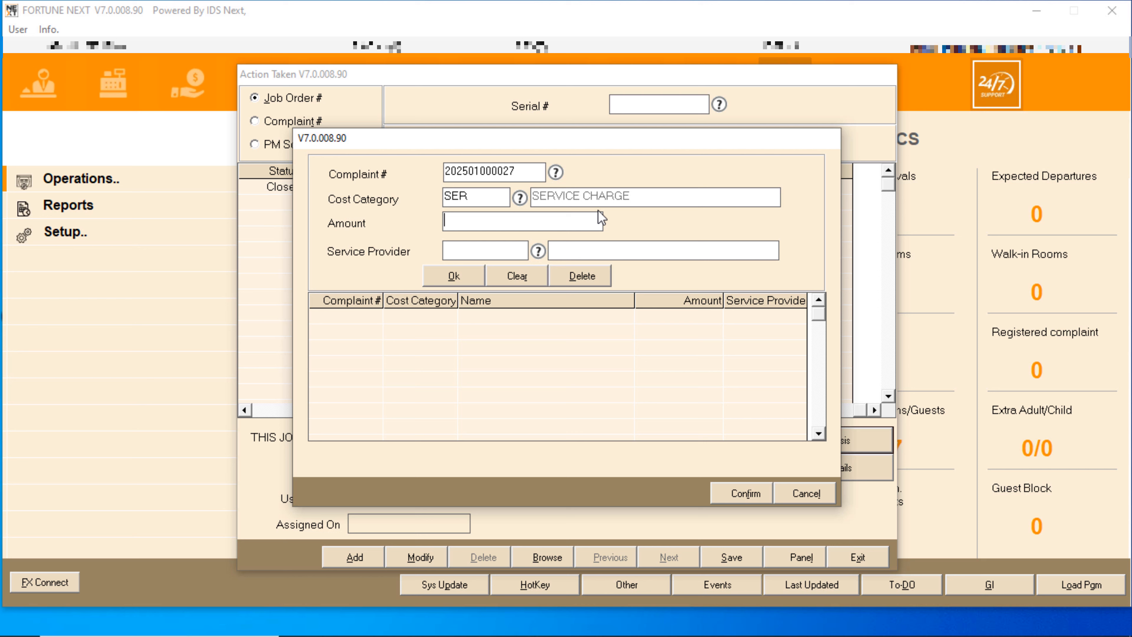
pyautogui.write('500')
pyautogui.press('Tab')
pyautogui.click(460, 278)
# Try to add a second cost line of 1,000 without a cost category for the telephone complaint, and cancel the cost analysis
pyautogui.doubleClick(516, 169)
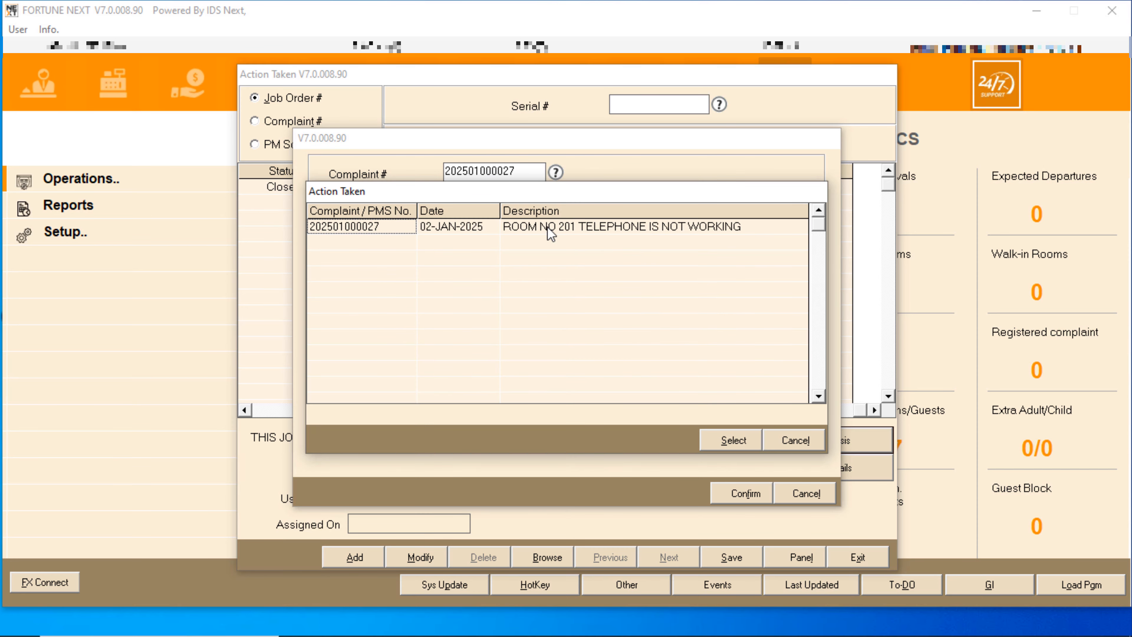
pyautogui.doubleClick(547, 226)
pyautogui.press('Return')
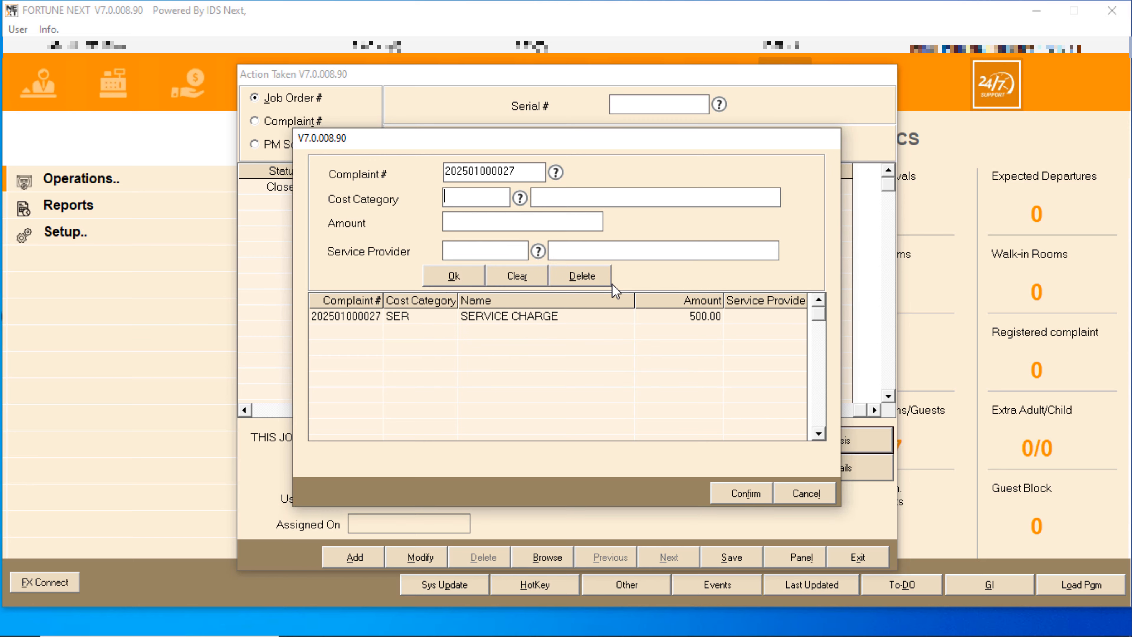
pyautogui.doubleClick(481, 196)
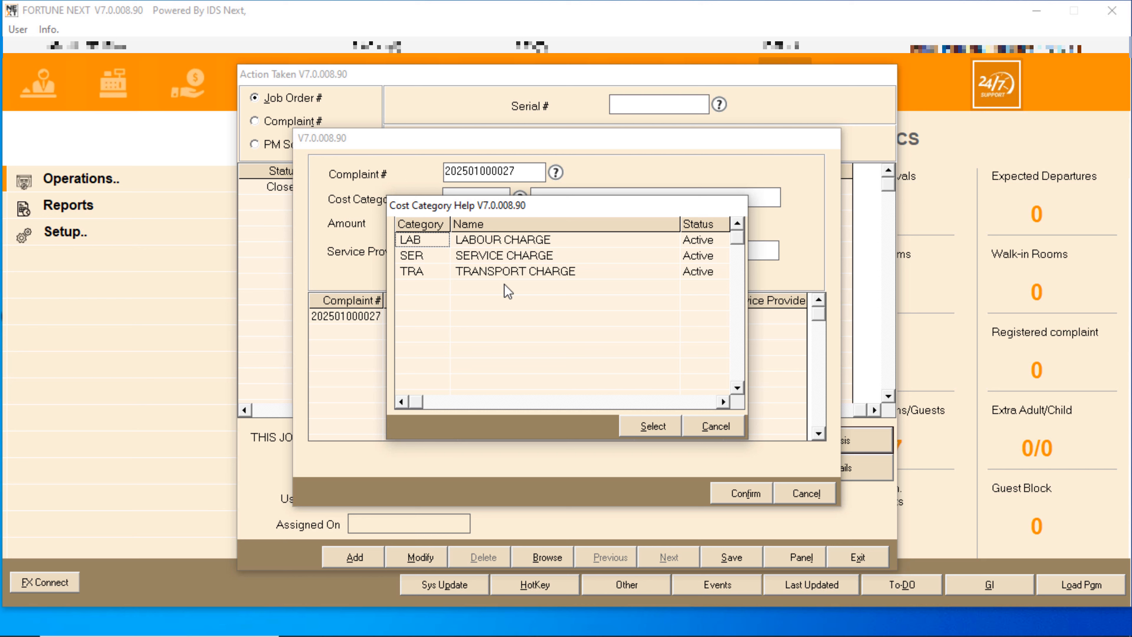
pyautogui.click(717, 425)
pyautogui.click(474, 224)
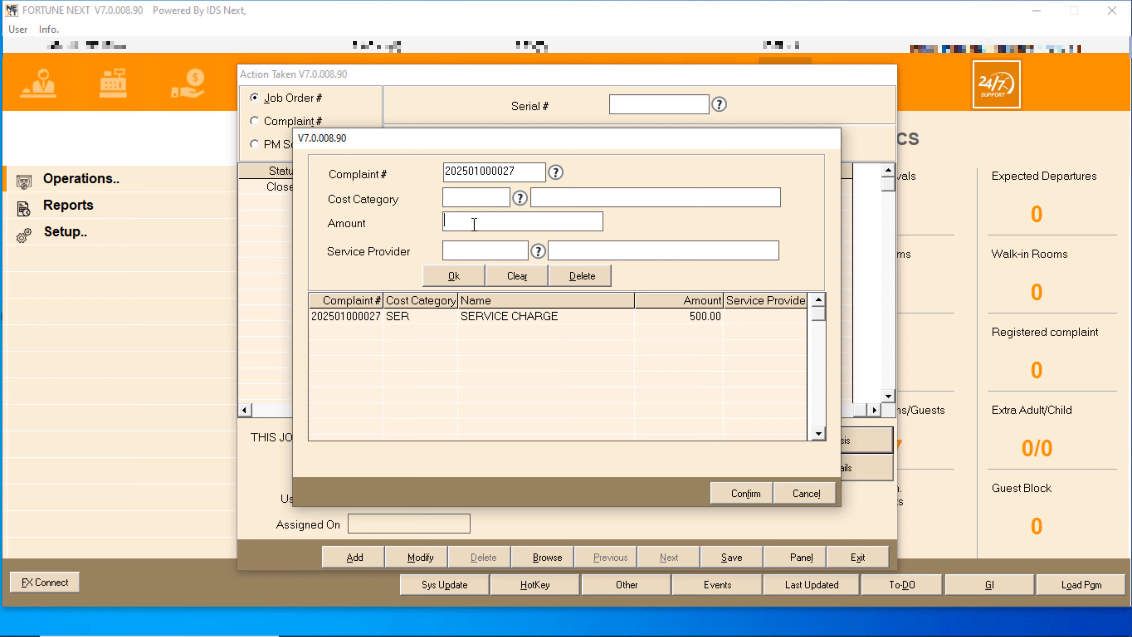
pyautogui.write('1,000')
pyautogui.press('Return')
pyautogui.press('Return')
pyautogui.press('Return')
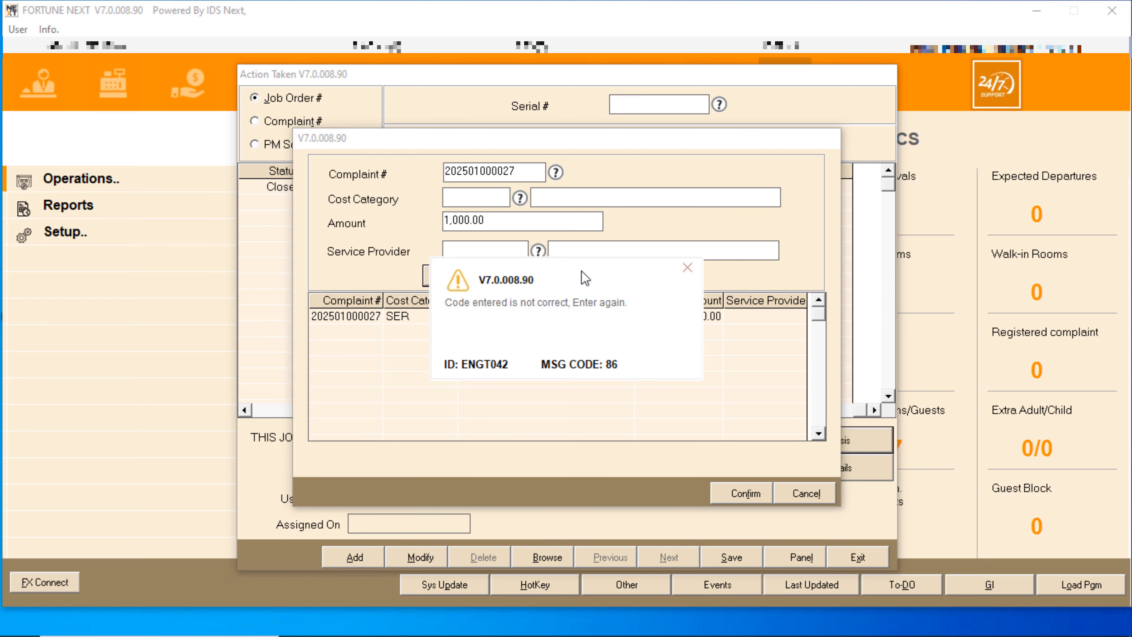
pyautogui.press('Return')
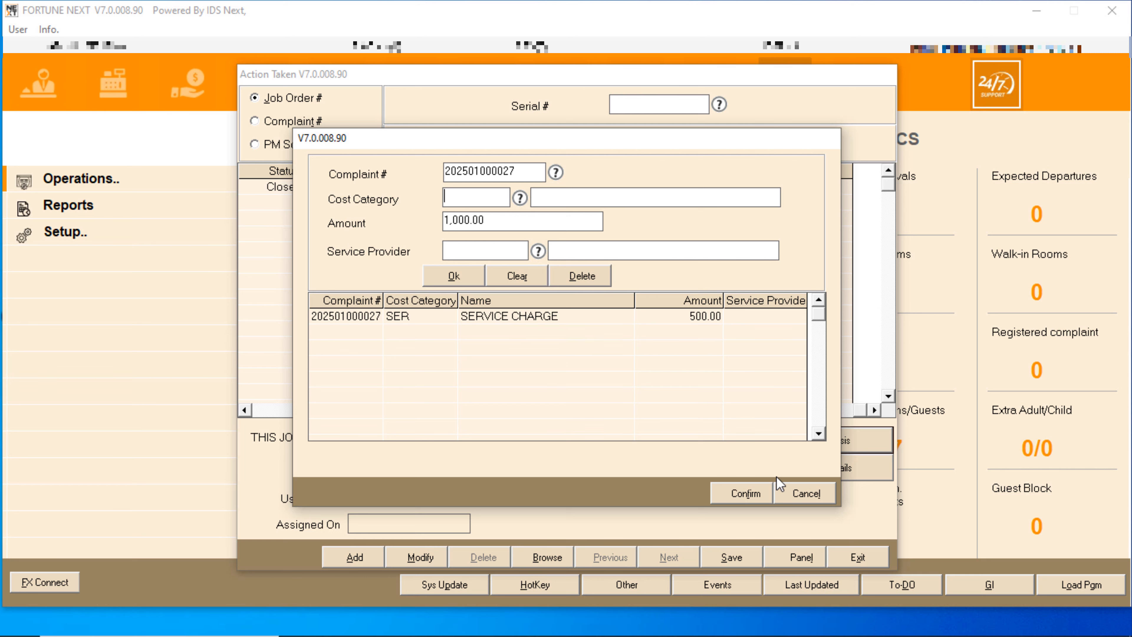
pyautogui.click(807, 493)
# Start a repair entry for the room 201 telephone complaint with TELEPHONE (TEL) as the equipment
pyautogui.click(851, 476)
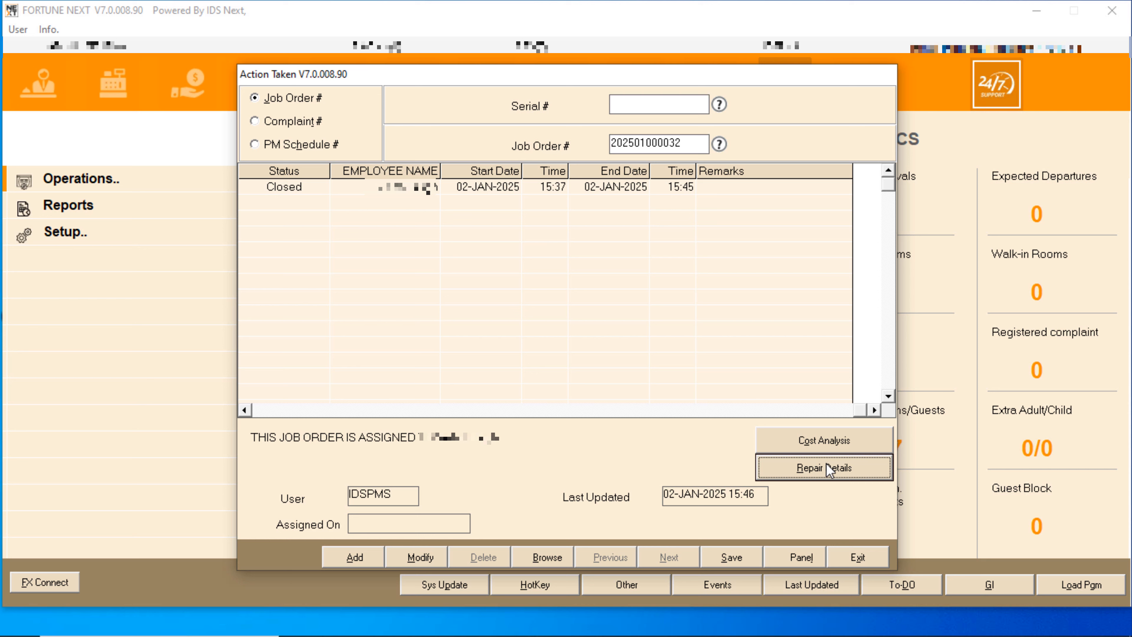
pyautogui.click(797, 467)
pyautogui.doubleClick(375, 110)
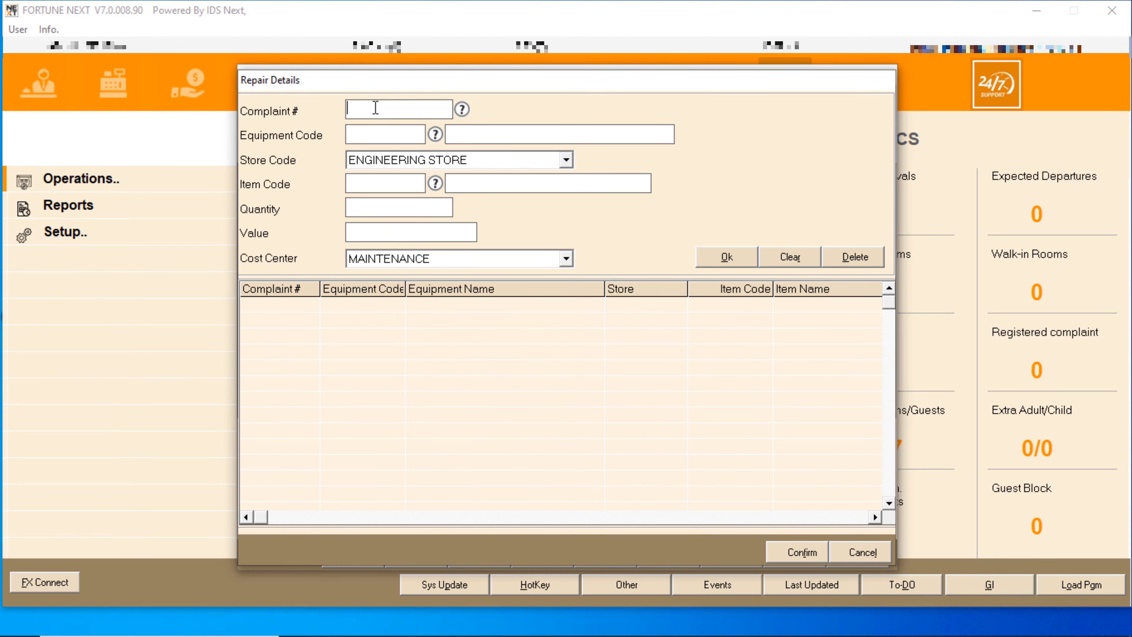
pyautogui.doubleClick(442, 227)
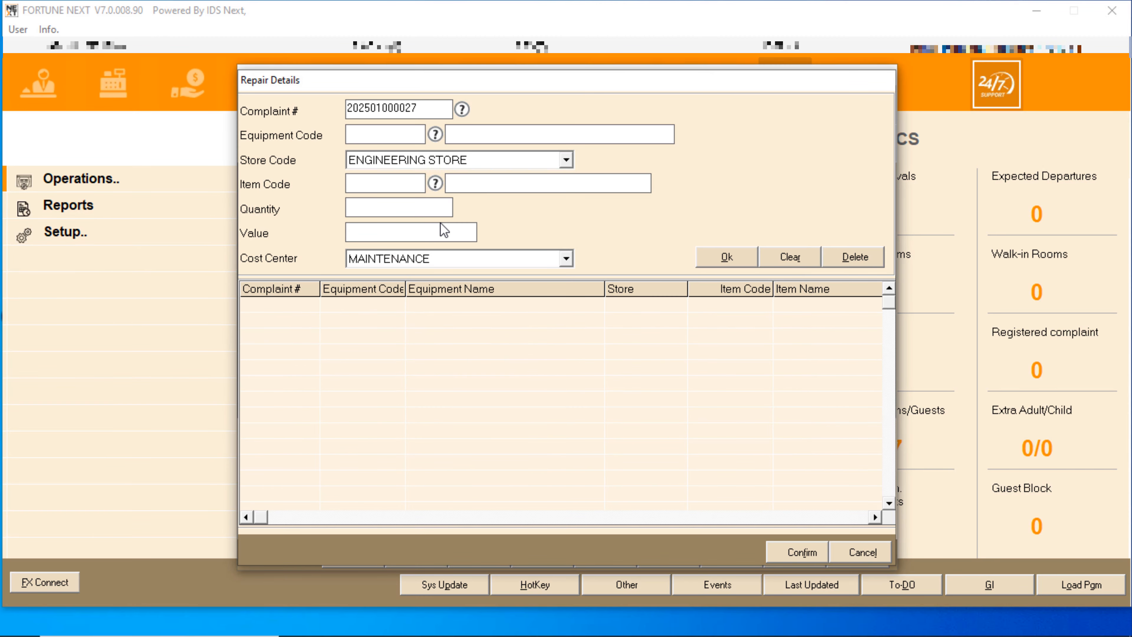
pyautogui.click(379, 135)
pyautogui.doubleClick(379, 134)
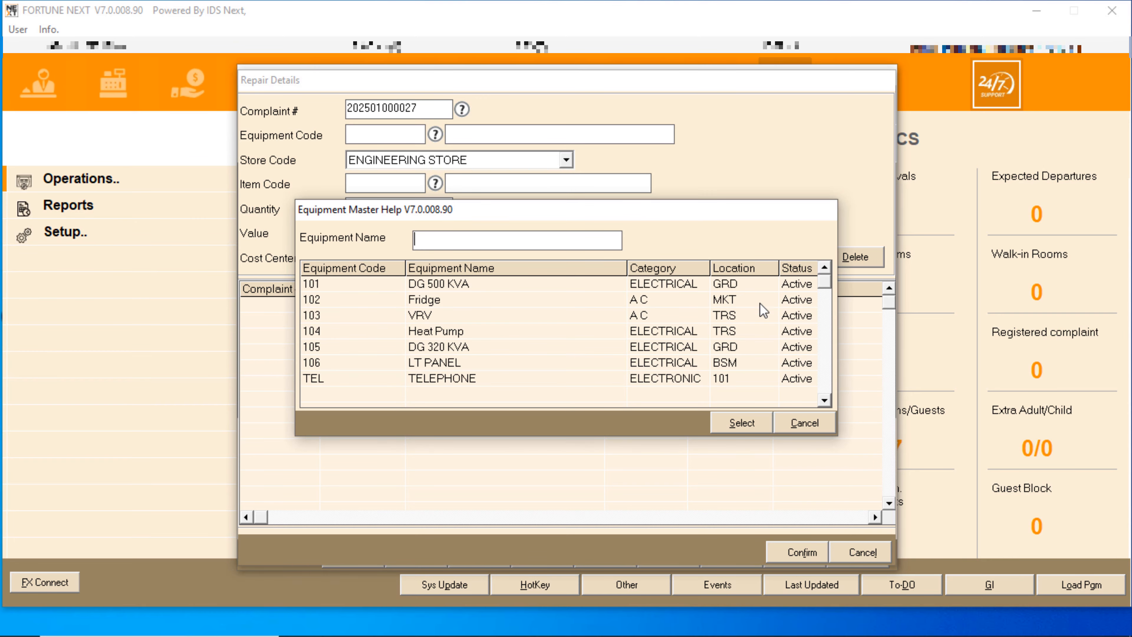
pyautogui.doubleClick(456, 379)
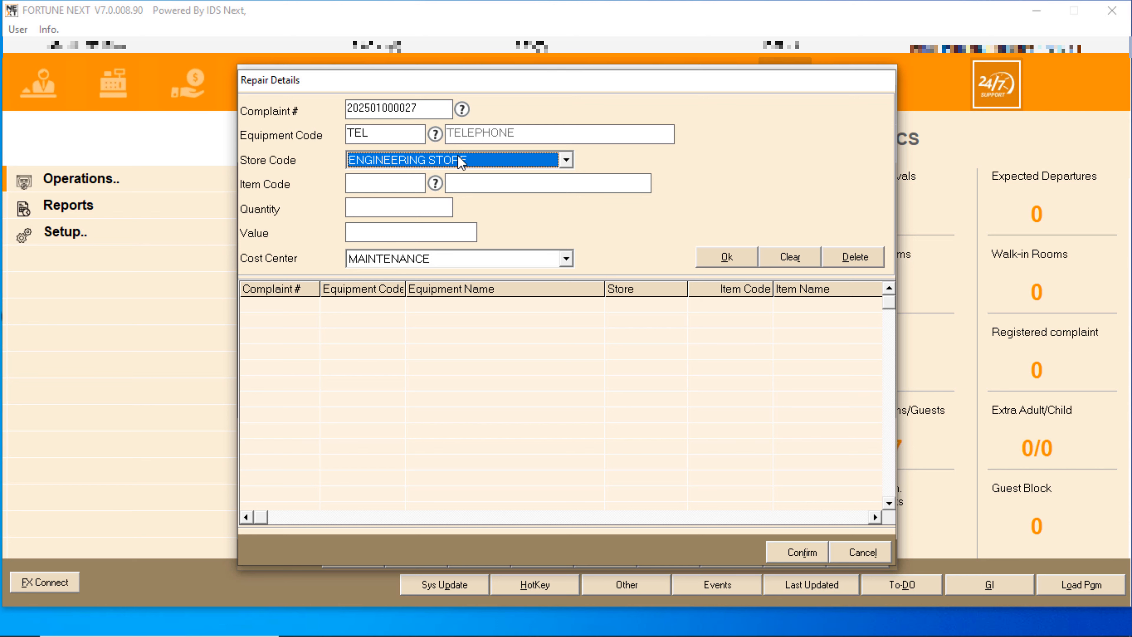
pyautogui.press('Tab')
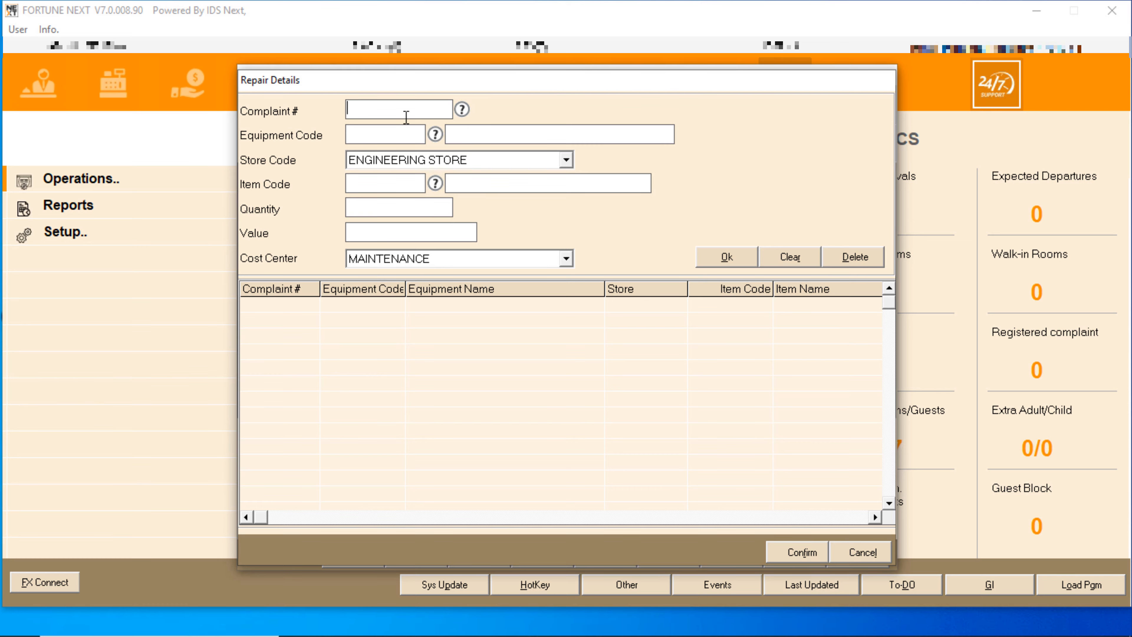
# Refill the cleared repair entry with the telephone complaint and TELEPHONE equipment, keeping ENGINEERING STORE and leaving item code and quantity blank
pyautogui.doubleClick(402, 113)
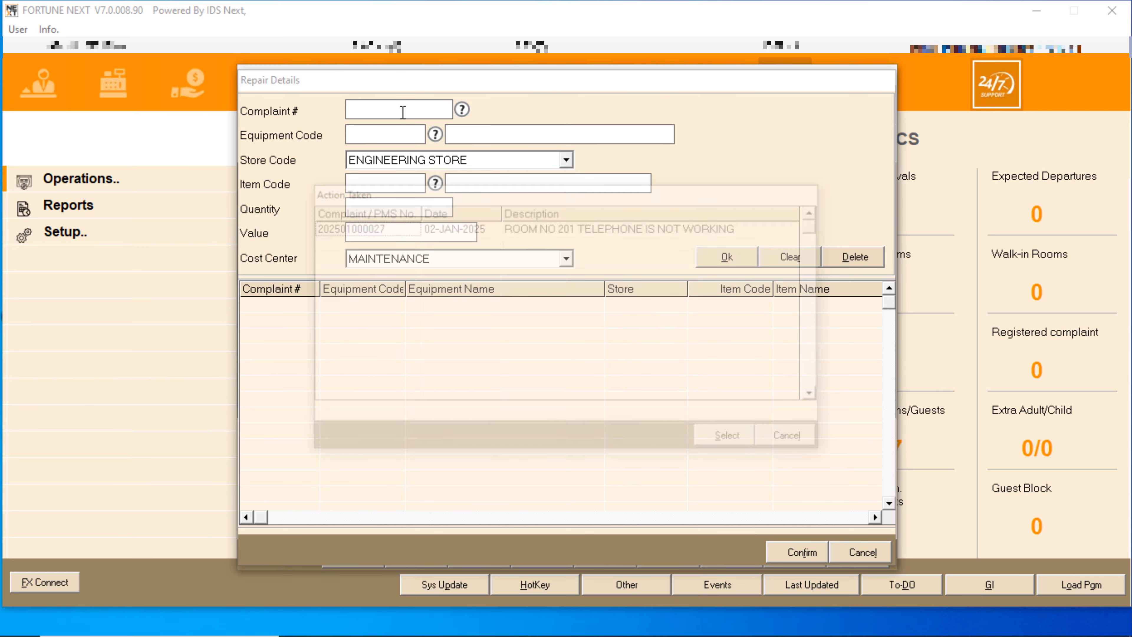
pyautogui.doubleClick(415, 229)
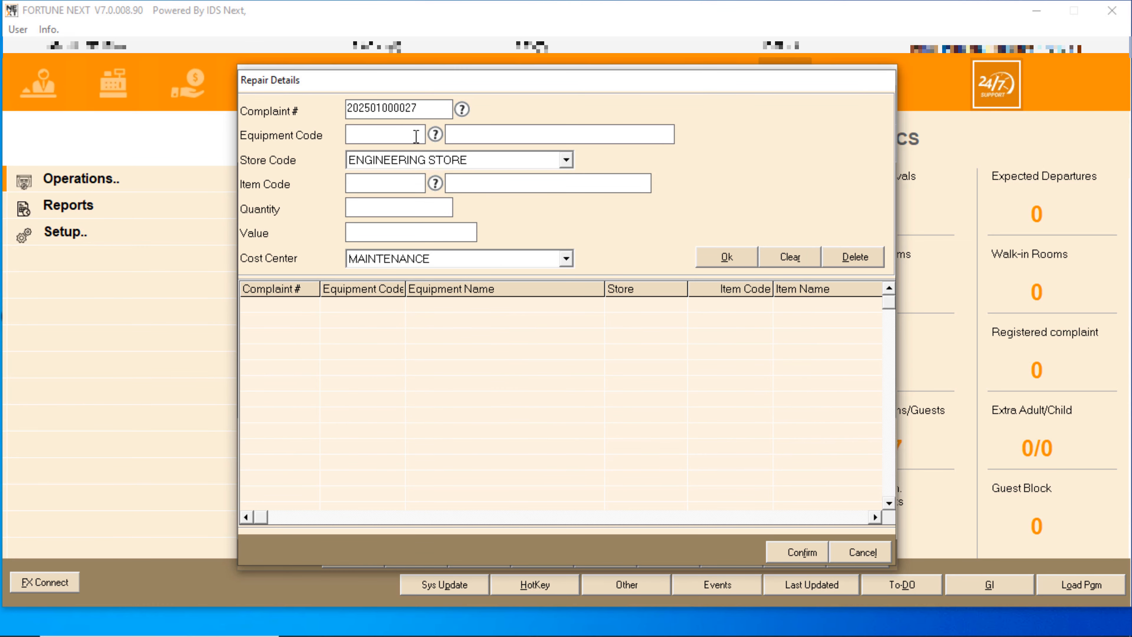
pyautogui.doubleClick(419, 136)
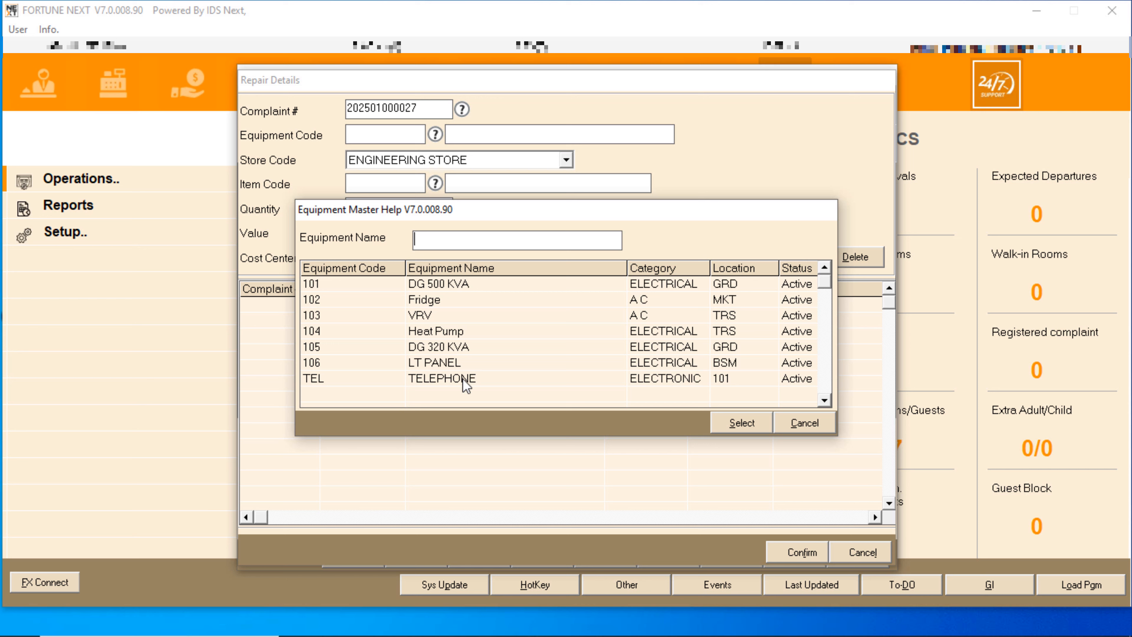
pyautogui.doubleClick(433, 380)
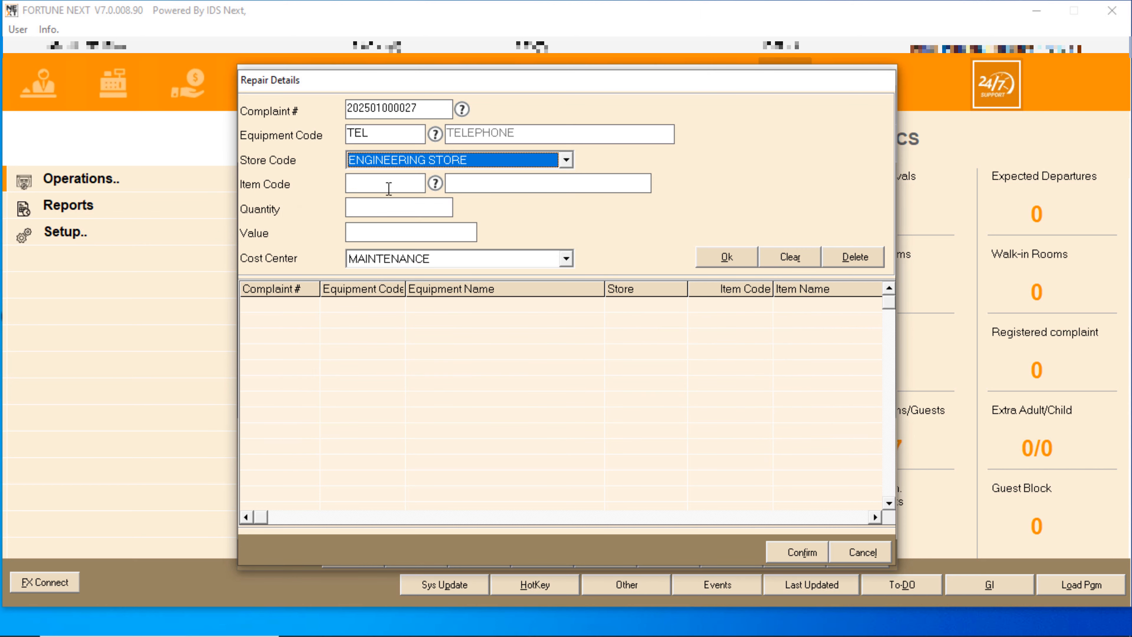
pyautogui.click(383, 188)
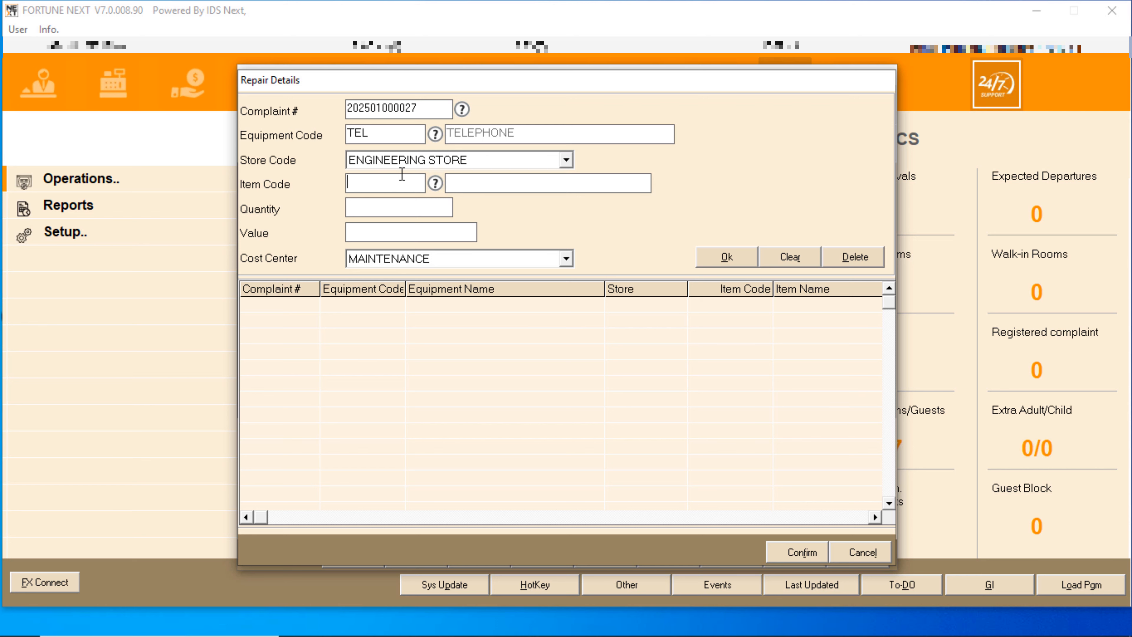
pyautogui.click(424, 164)
pyautogui.click(463, 160)
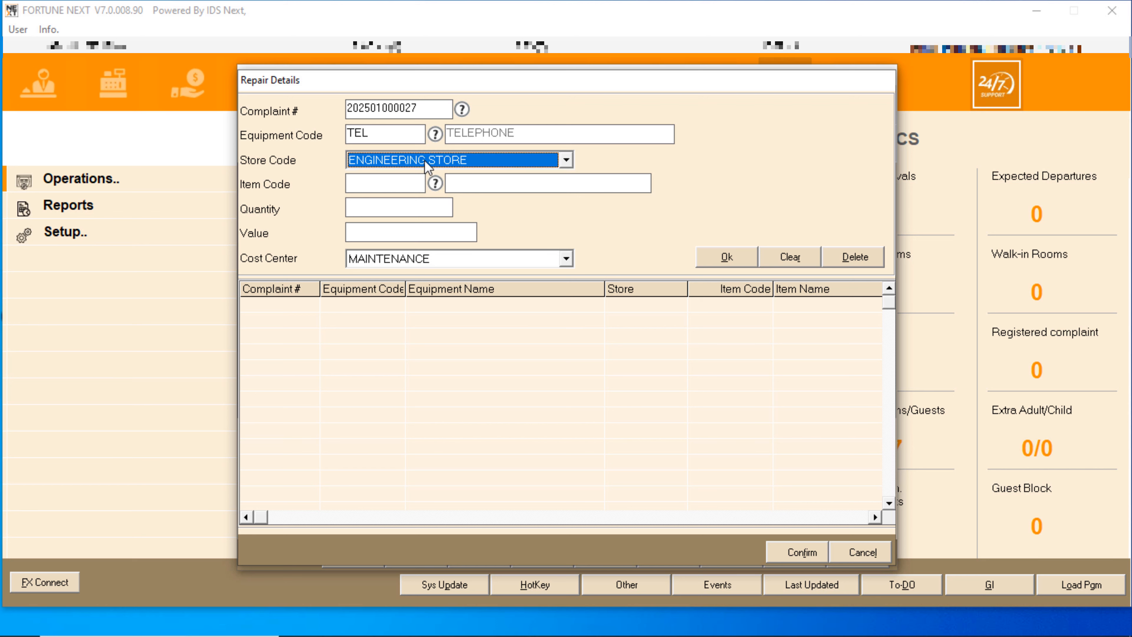
pyautogui.click(395, 186)
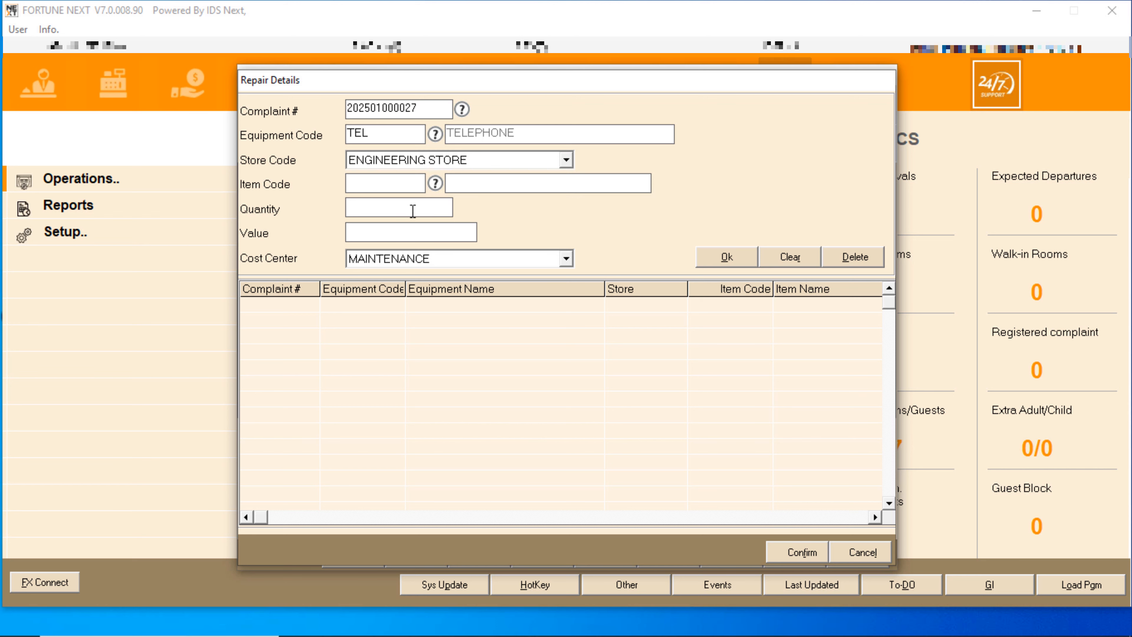
pyautogui.click(390, 208)
# Discard the open repair entry and save the telephone job order's action record
pyautogui.click(861, 554)
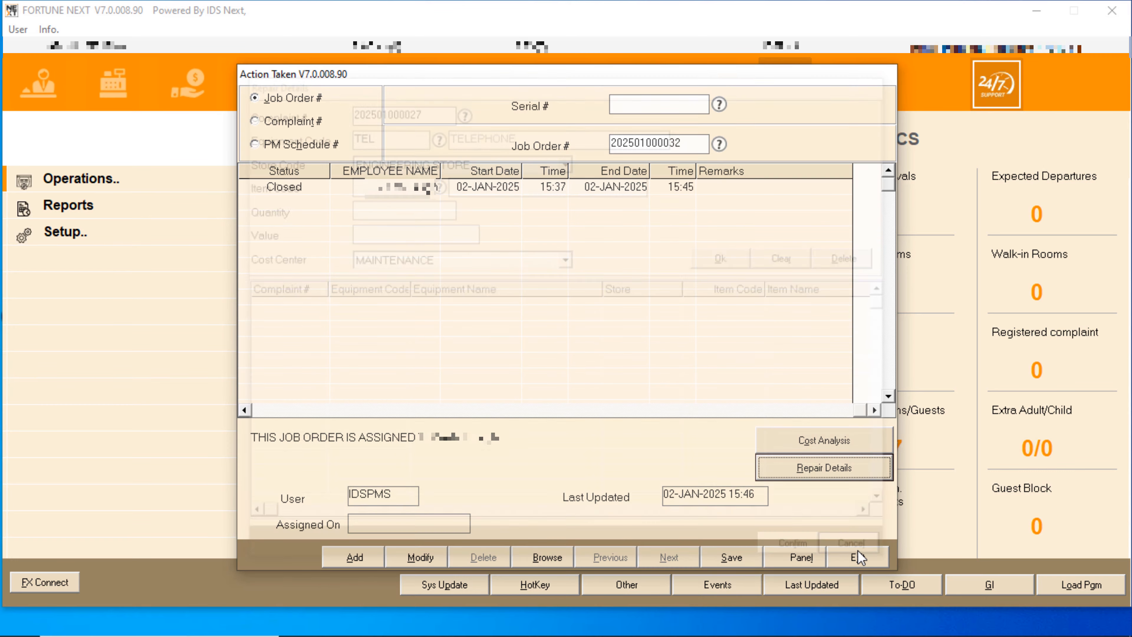
pyautogui.click(731, 562)
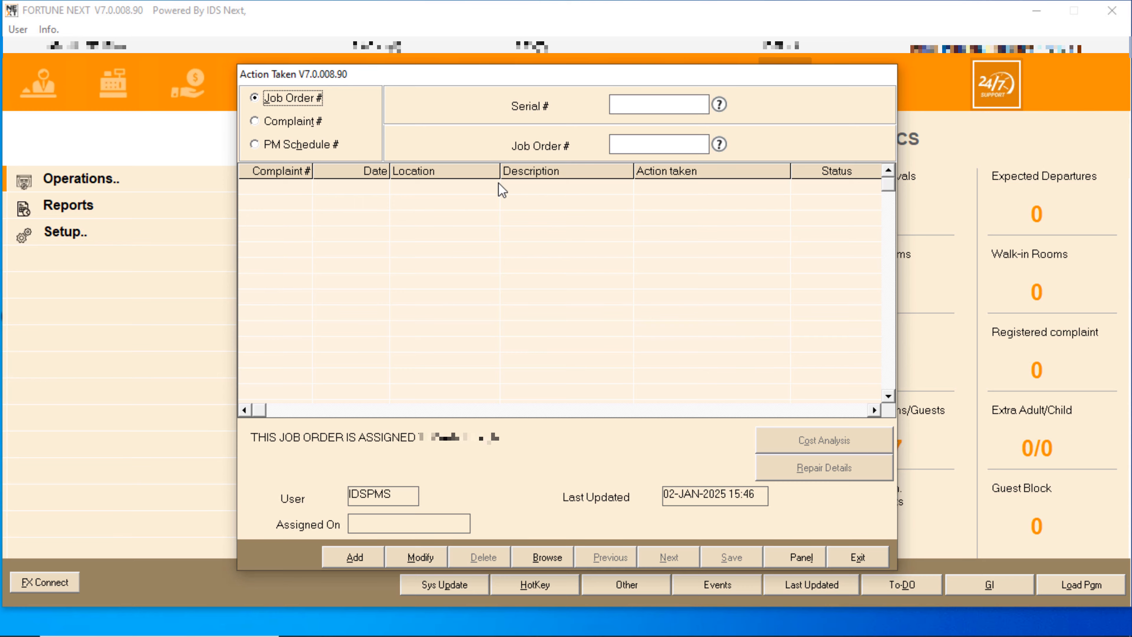
# Load the pending ceiling light job order and record the action "LIGHT FIXED NOW WORKING" with status Closed
pyautogui.doubleClick(644, 138)
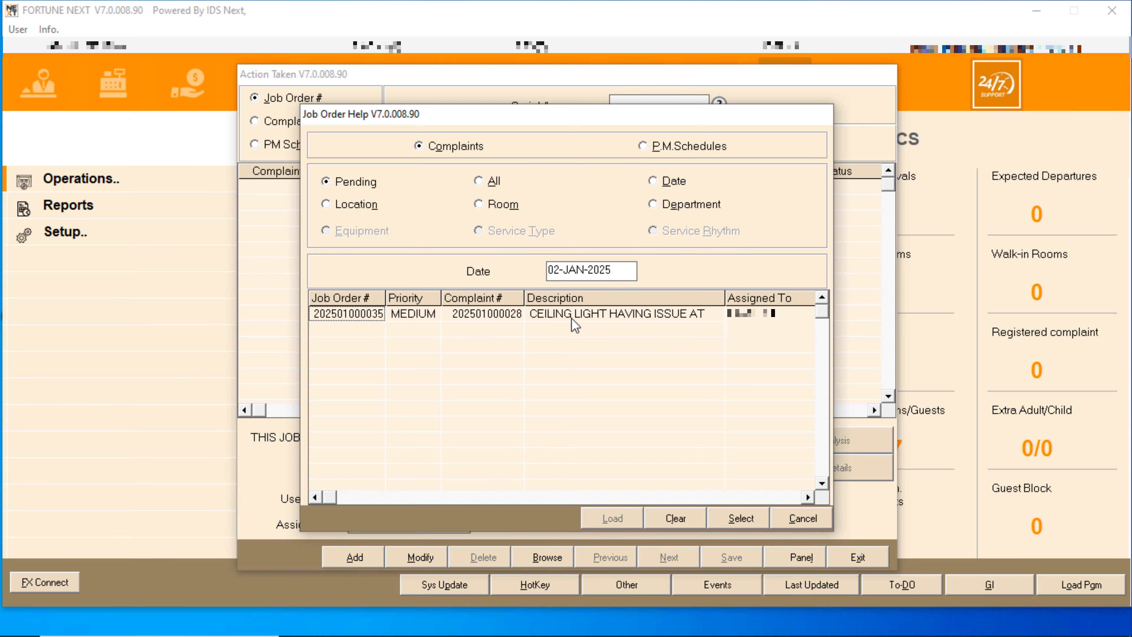
pyautogui.doubleClick(574, 315)
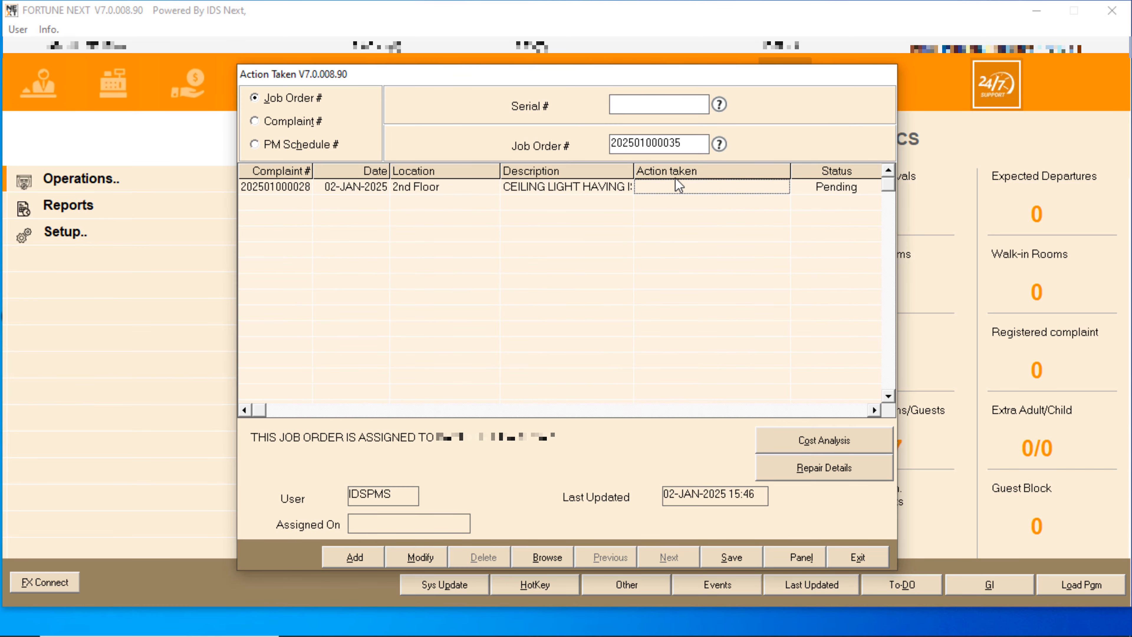
pyautogui.doubleClick(678, 186)
pyautogui.write('L')
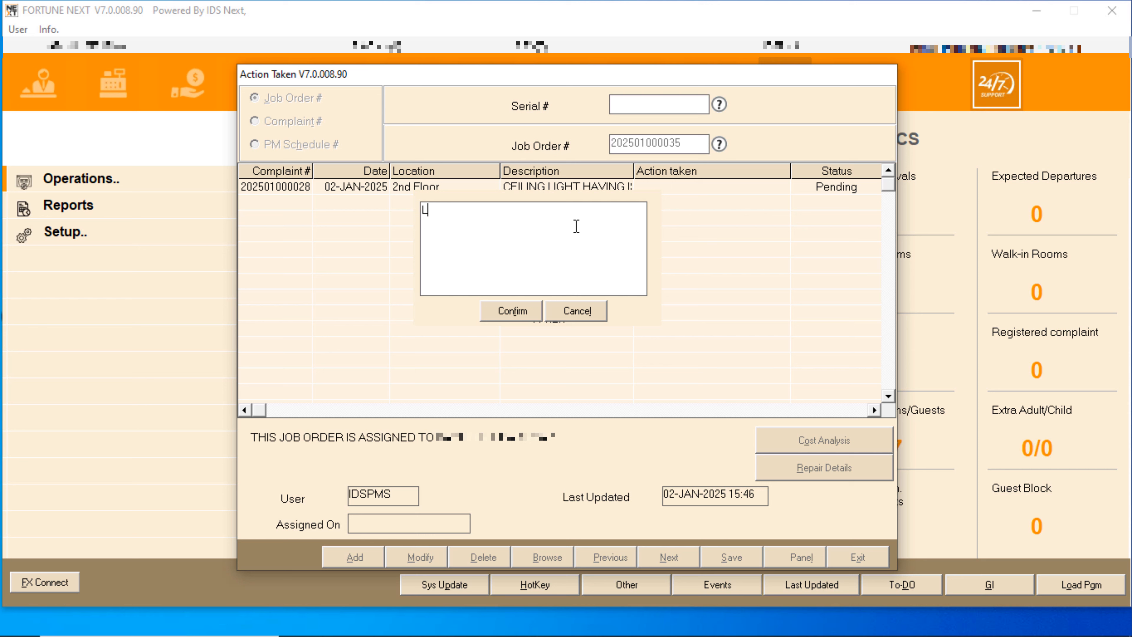
pyautogui.write('IGHT FIXED NOW WORKING')
pyautogui.press('Return')
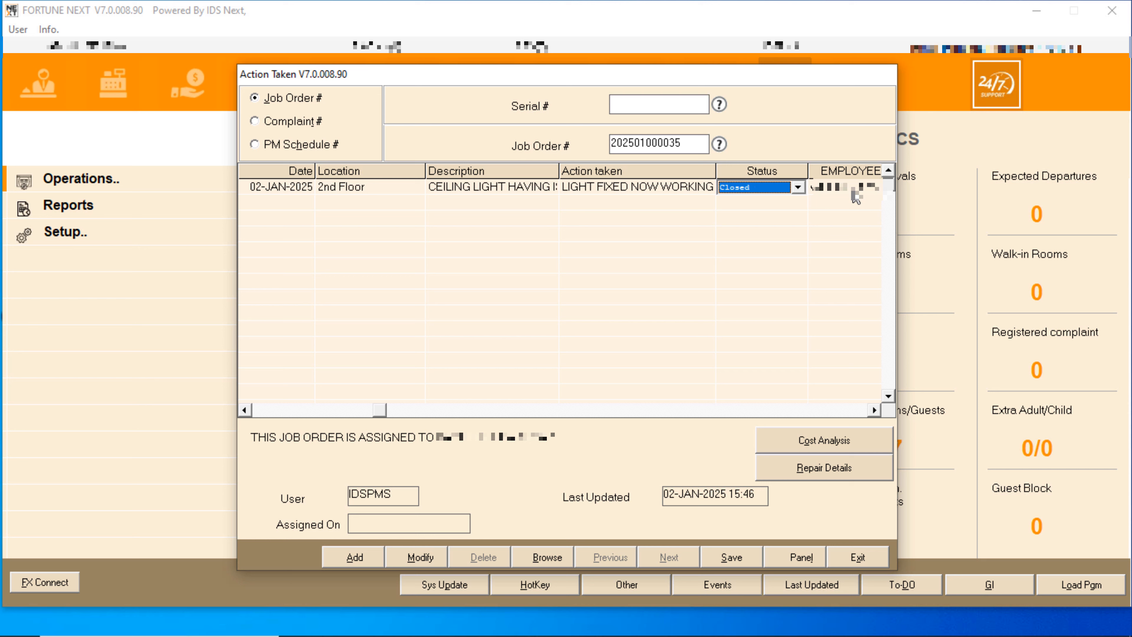
# Choose the employee who carried out the ceiling light job in its employee name cell
pyautogui.click(873, 411)
pyautogui.click(874, 411)
pyautogui.click(874, 411)
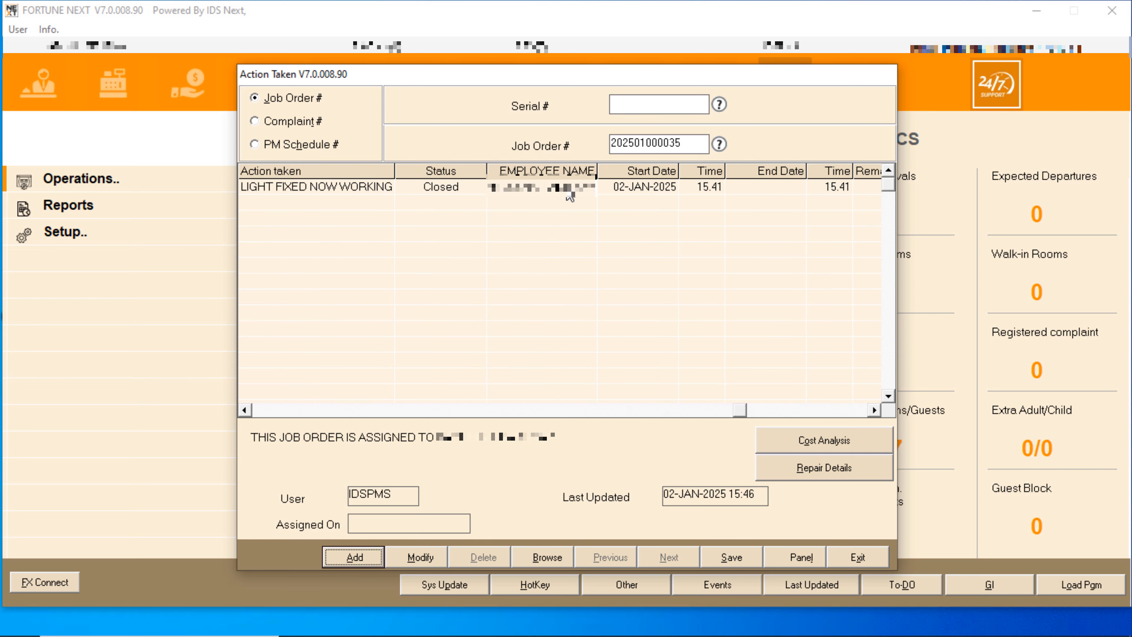
pyautogui.click(574, 191)
pyautogui.click(575, 192)
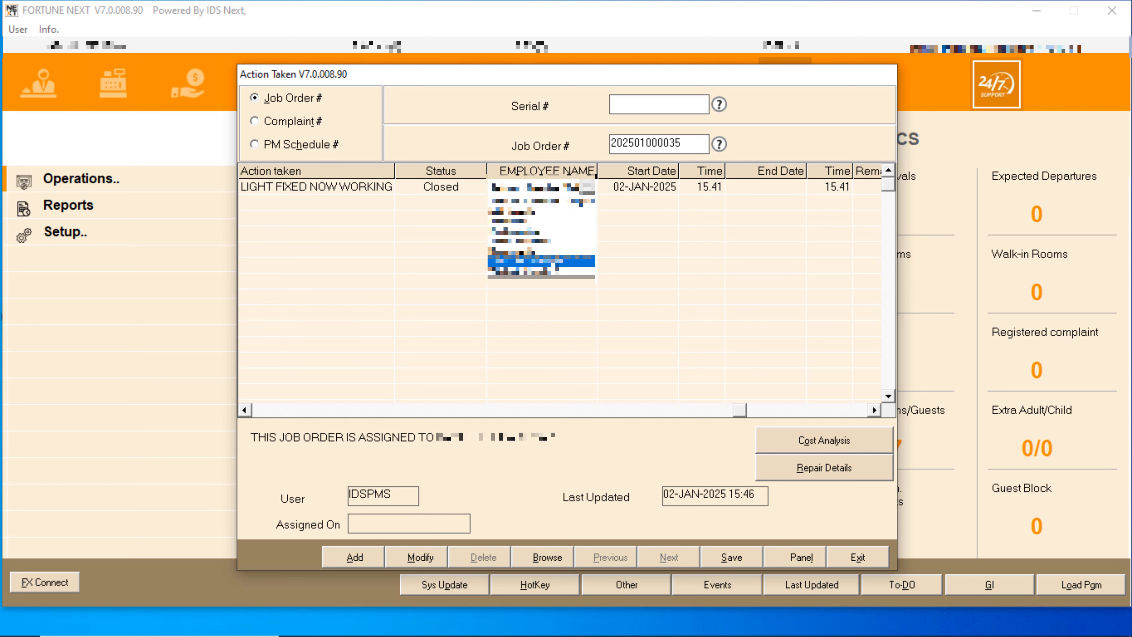
pyautogui.click(555, 267)
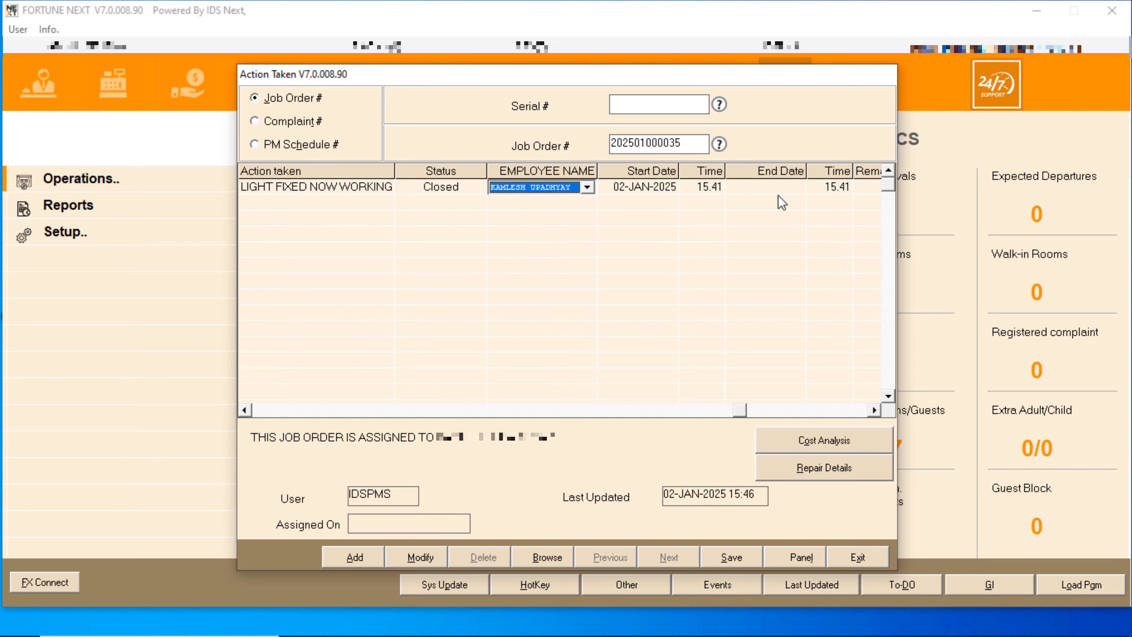
# Set the end date of the ceiling light job's action record to 02-JAN-2025
pyautogui.click(766, 191)
pyautogui.write('0')
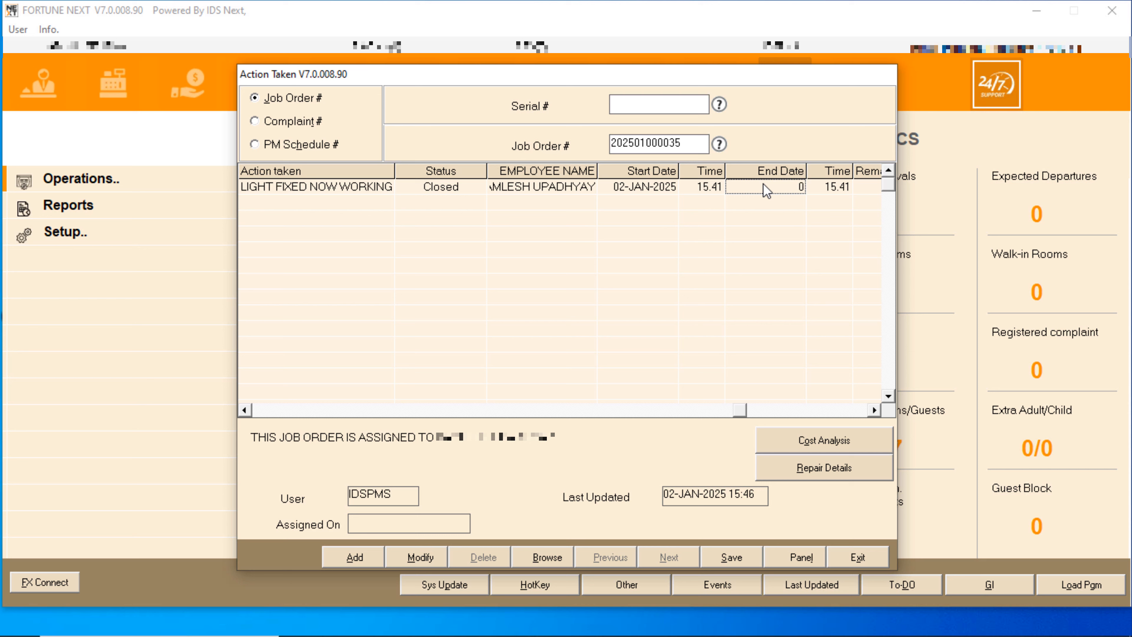
pyautogui.write('20125')
pyautogui.press('Tab')
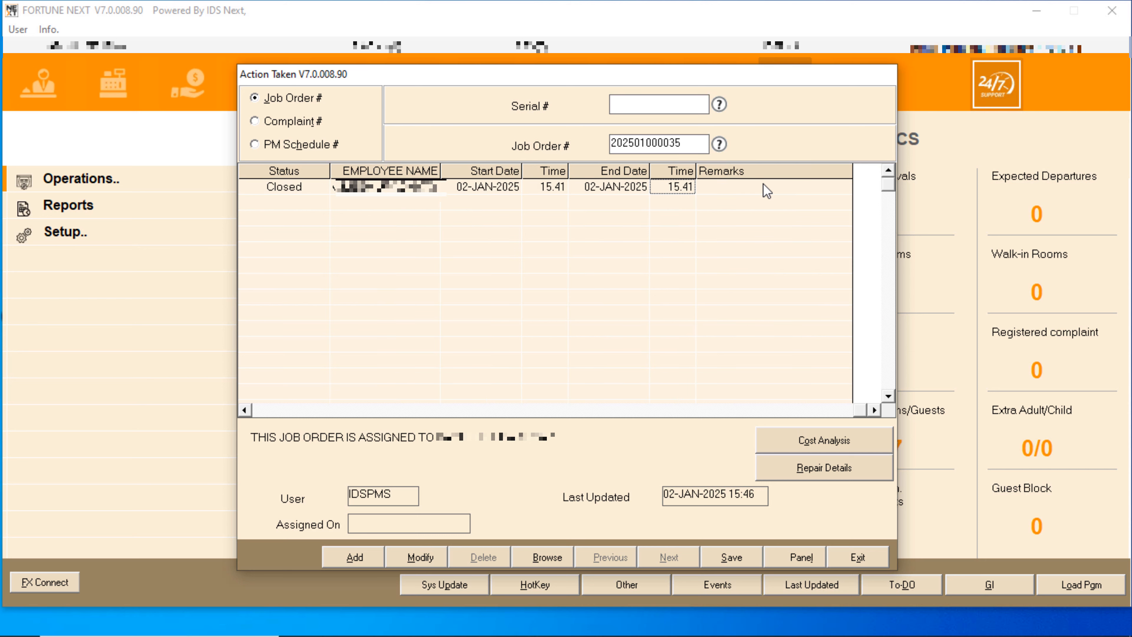
# Set the ceiling light job's end time to 15:45, leave its remarks empty, and save and close the action record
pyautogui.press('BackSpace')
pyautogui.write('15.')
pyautogui.press('BackSpace')
pyautogui.write('.45')
pyautogui.press('Tab')
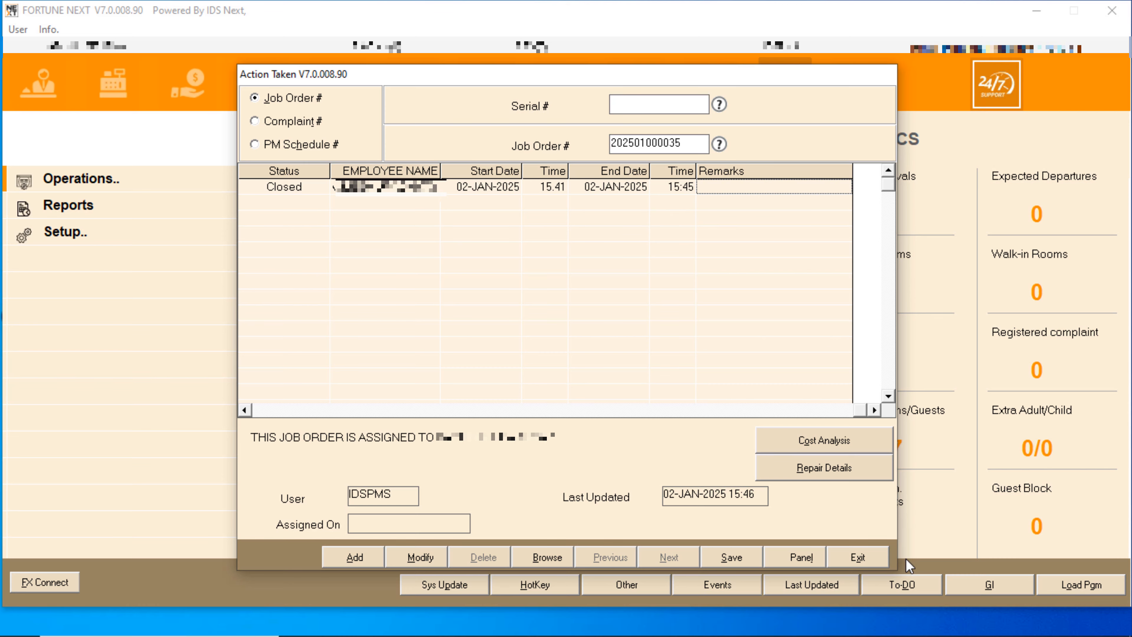
pyautogui.click(734, 557)
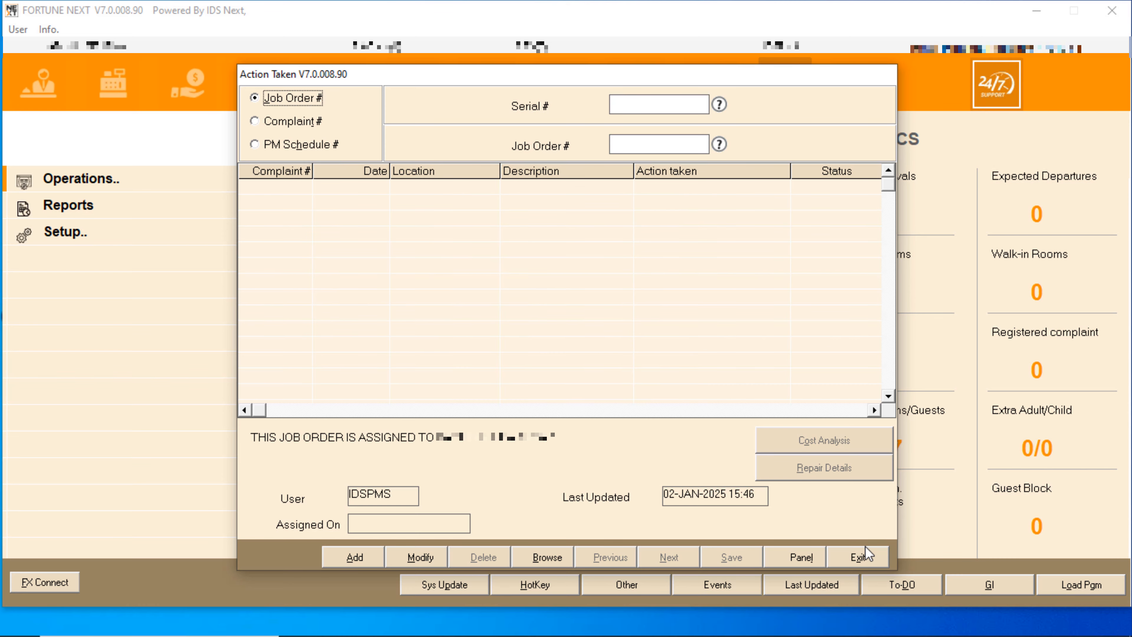
pyautogui.click(864, 557)
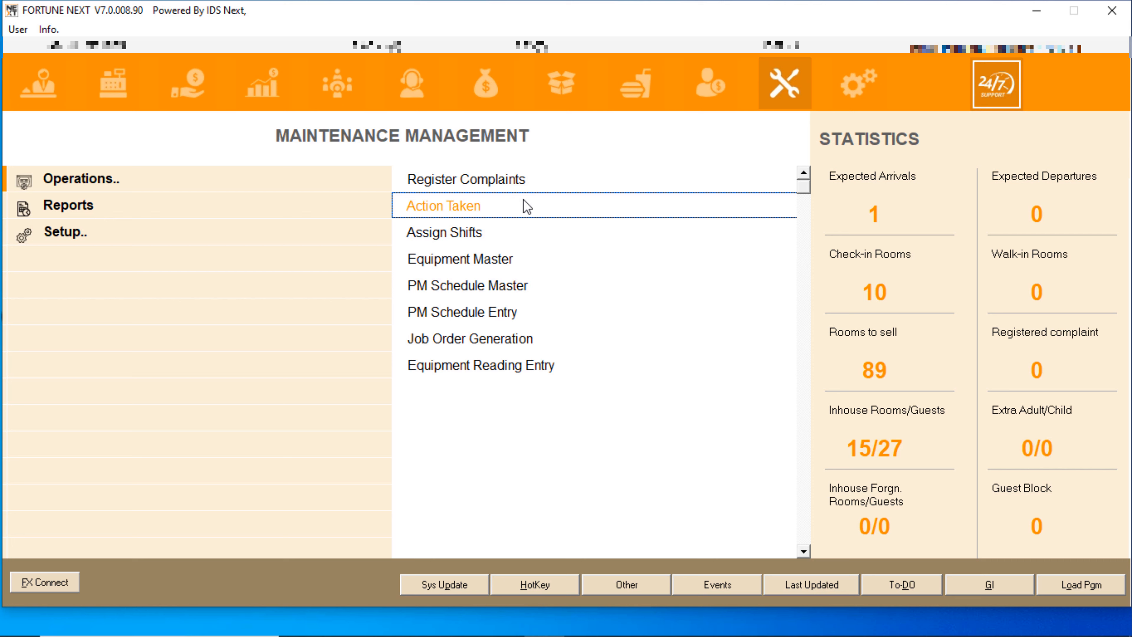
# Find the Complaints List report through Quick Scan and load it
pyautogui.hotkey('ctrl', 'q')
pyautogui.write('COMAP')
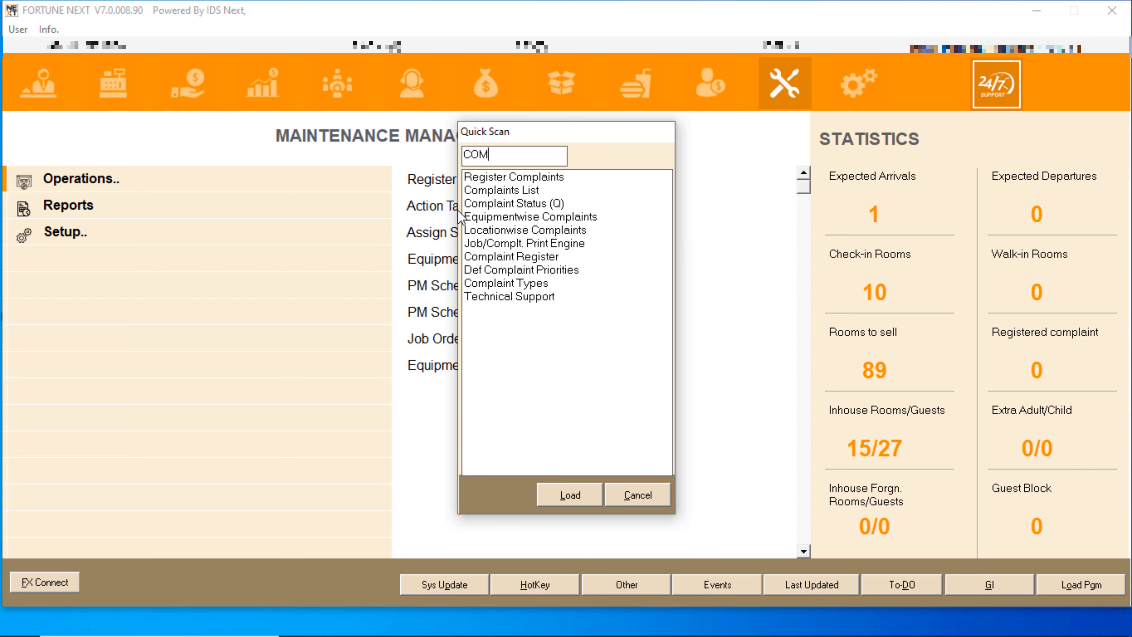
pyautogui.press('BackSpace')
pyautogui.press('BackSpace')
pyautogui.write('P')
pyautogui.press('Down')
pyautogui.press('Down')
pyautogui.press('Return')
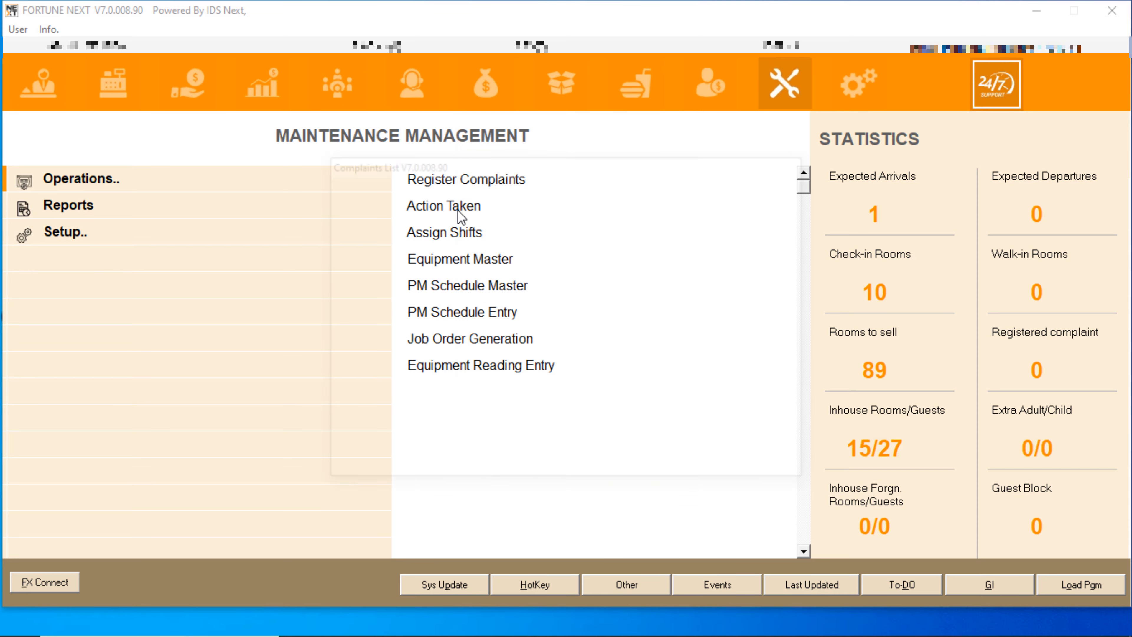
# Generate the Complaints List for 02-JAN-2025, ordered by requested date, with all complaint types and statuses, as an Excel display with font size 10
pyautogui.press('Return')
pyautogui.press('Return')
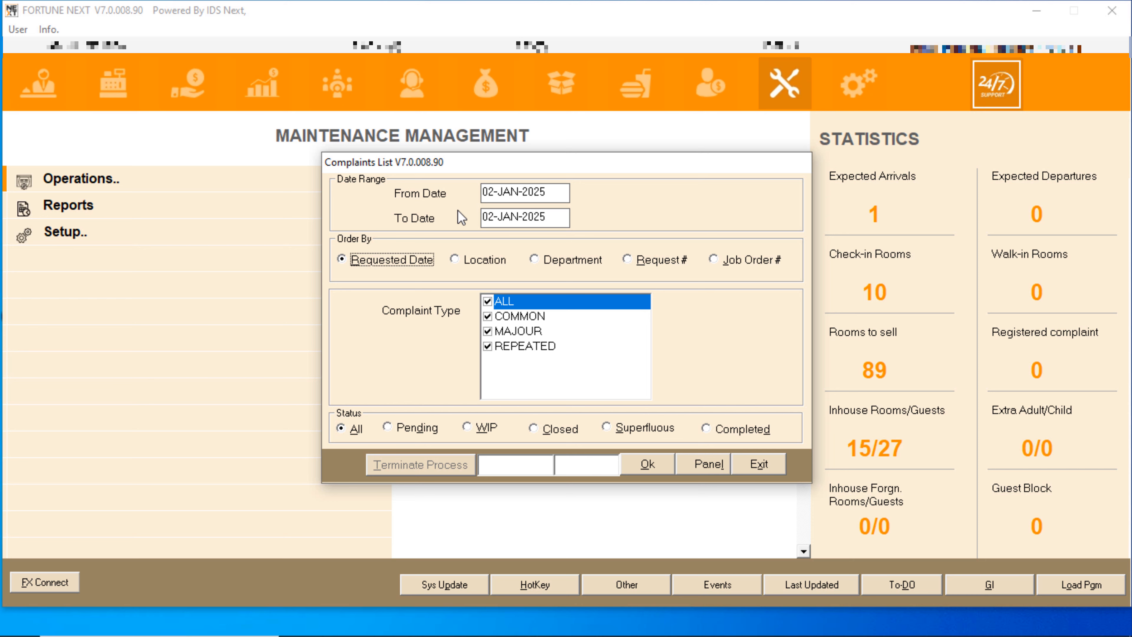
pyautogui.press('Return')
pyautogui.press('Return')
pyautogui.press('Return')
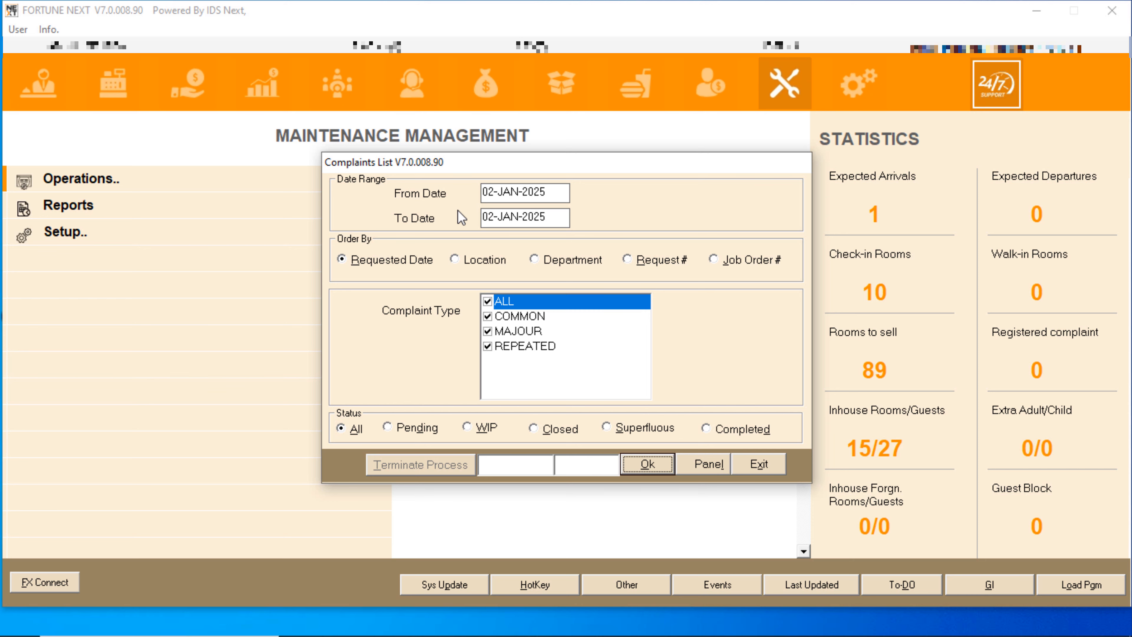
pyautogui.press('Return')
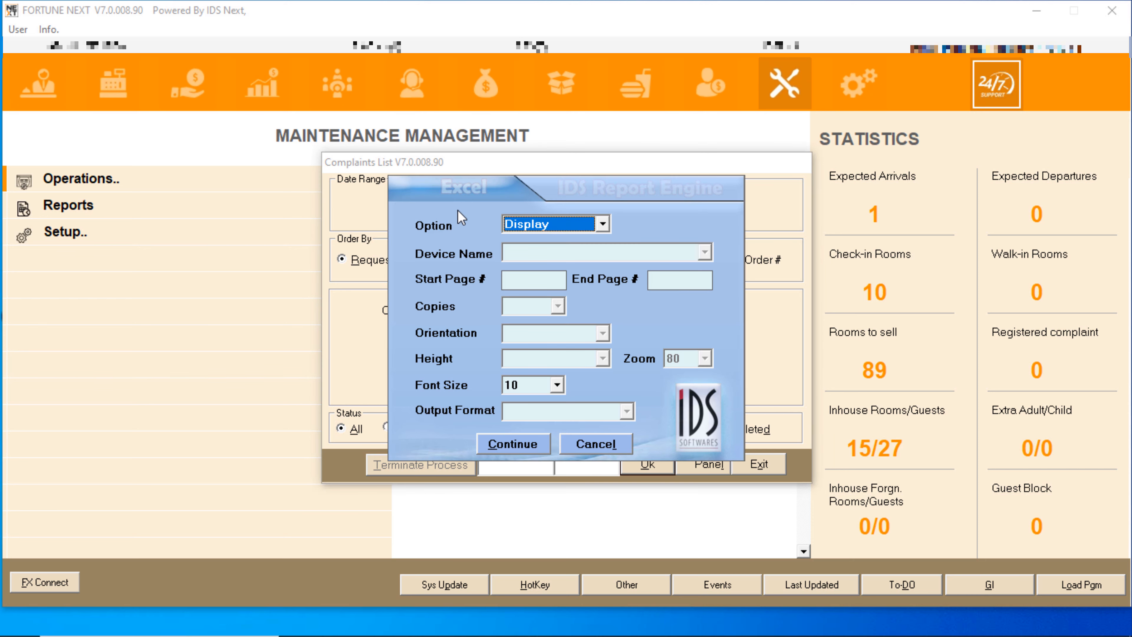
pyautogui.press('Return')
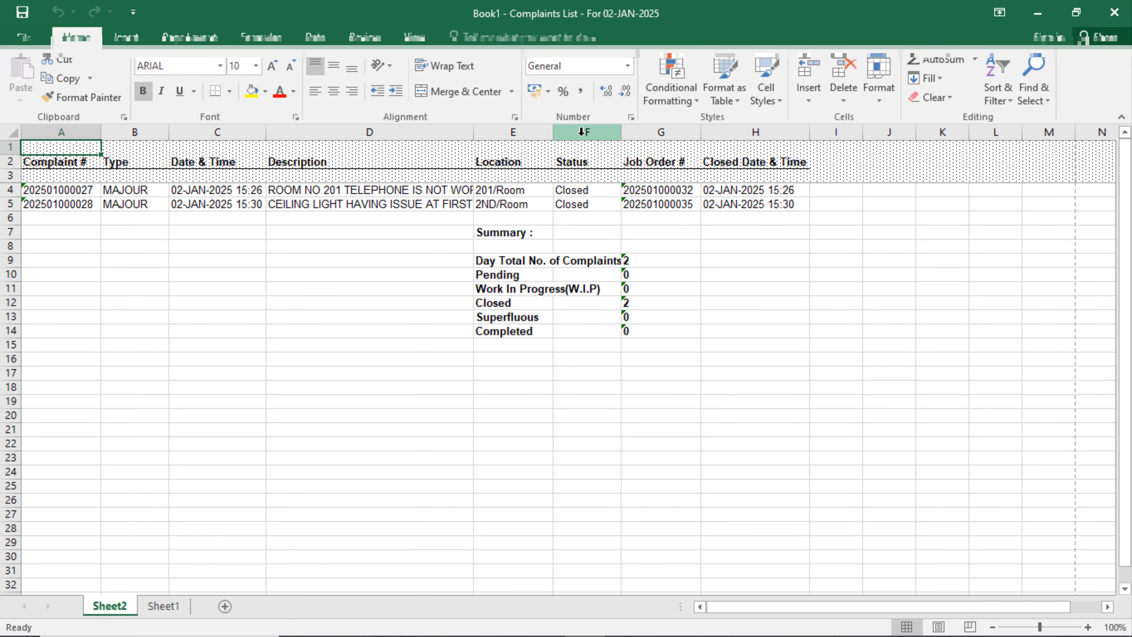
# Examine the Status column for the telephone and ceiling light complaints in the generated list
pyautogui.moveTo(578, 187); pyautogui.dragTo(578, 205)
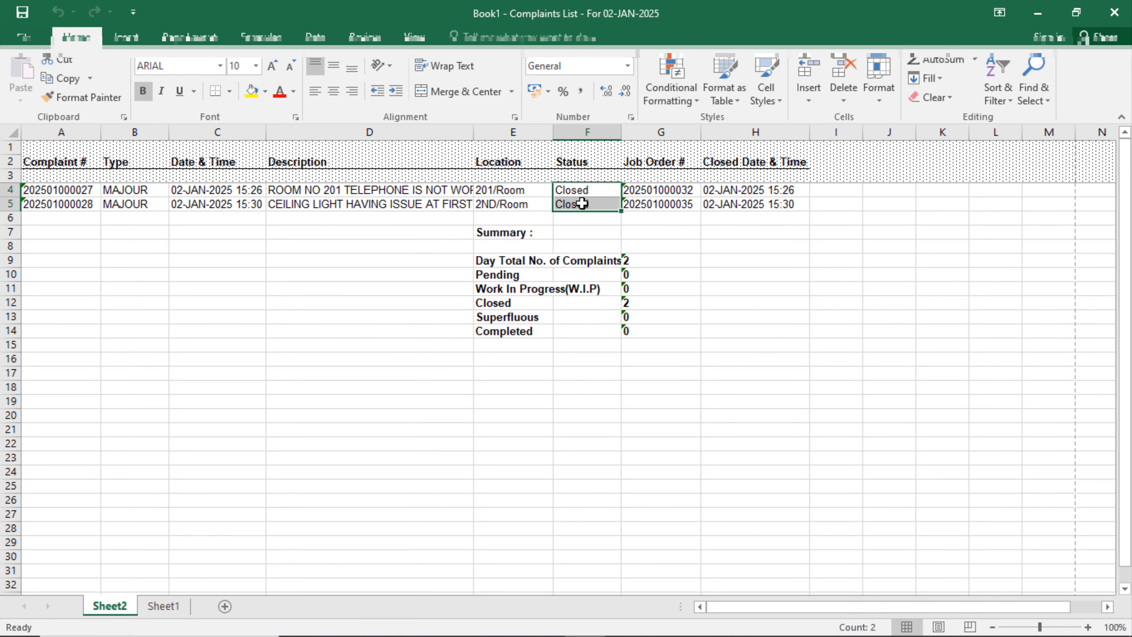
pyautogui.click(579, 191)
pyautogui.click(588, 209)
pyautogui.click(579, 191)
pyautogui.click(572, 217)
pyautogui.click(580, 192)
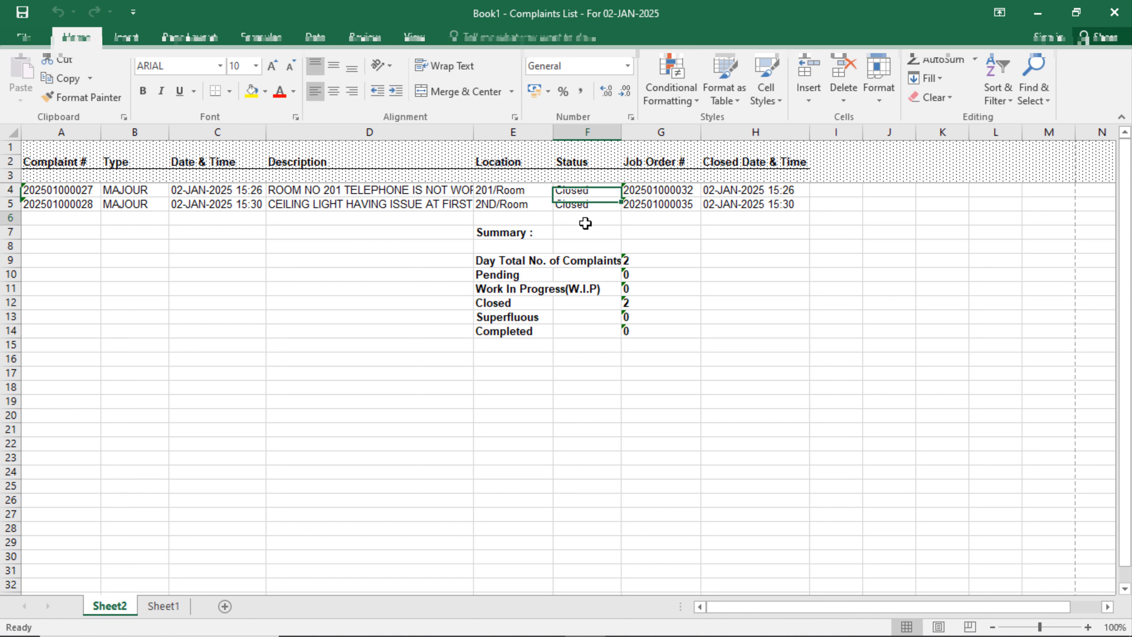
pyautogui.click(586, 222)
pyautogui.click(586, 186)
pyautogui.click(585, 208)
pyautogui.click(585, 188)
pyautogui.click(588, 219)
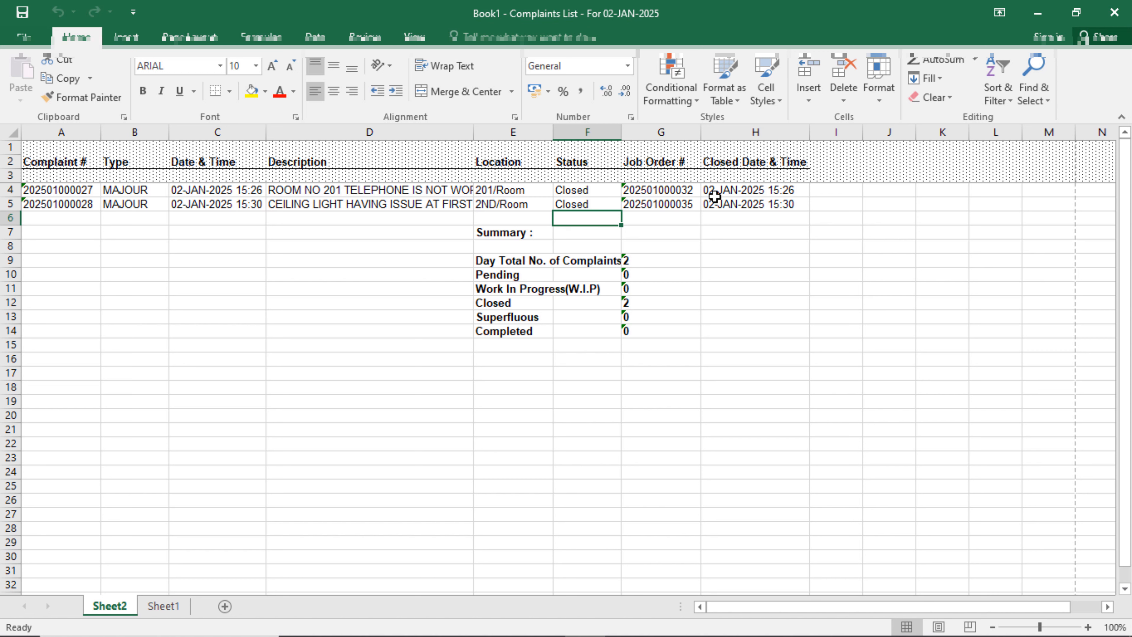
# Check the job order number listed against each complaint number in the report
pyautogui.click(676, 190)
pyautogui.click(668, 218)
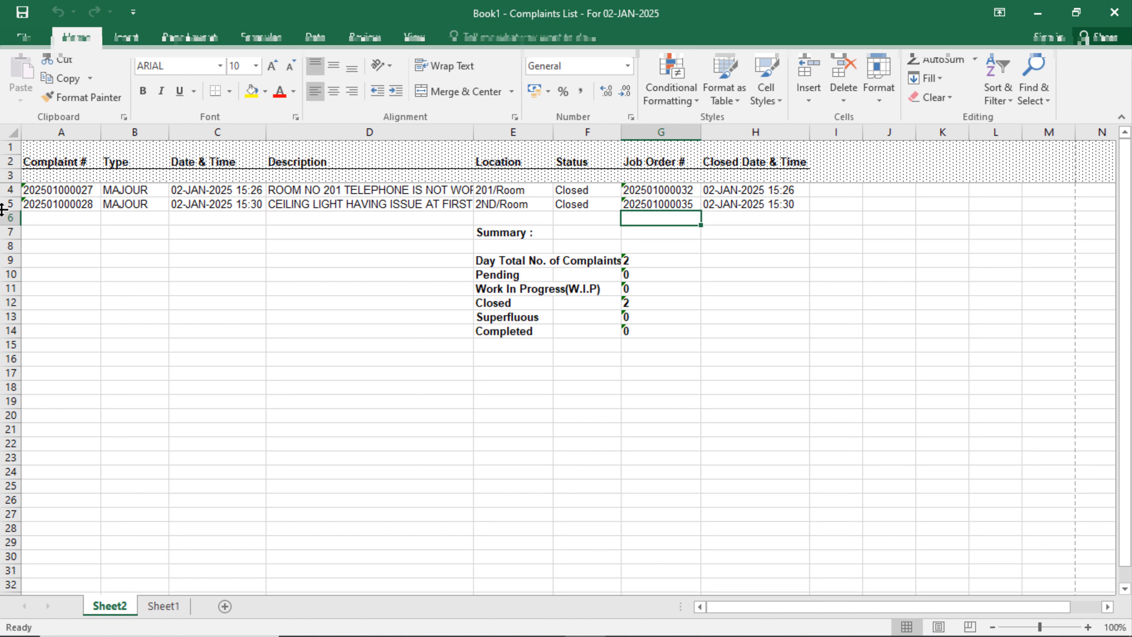
pyautogui.click(89, 191)
pyautogui.click(675, 192)
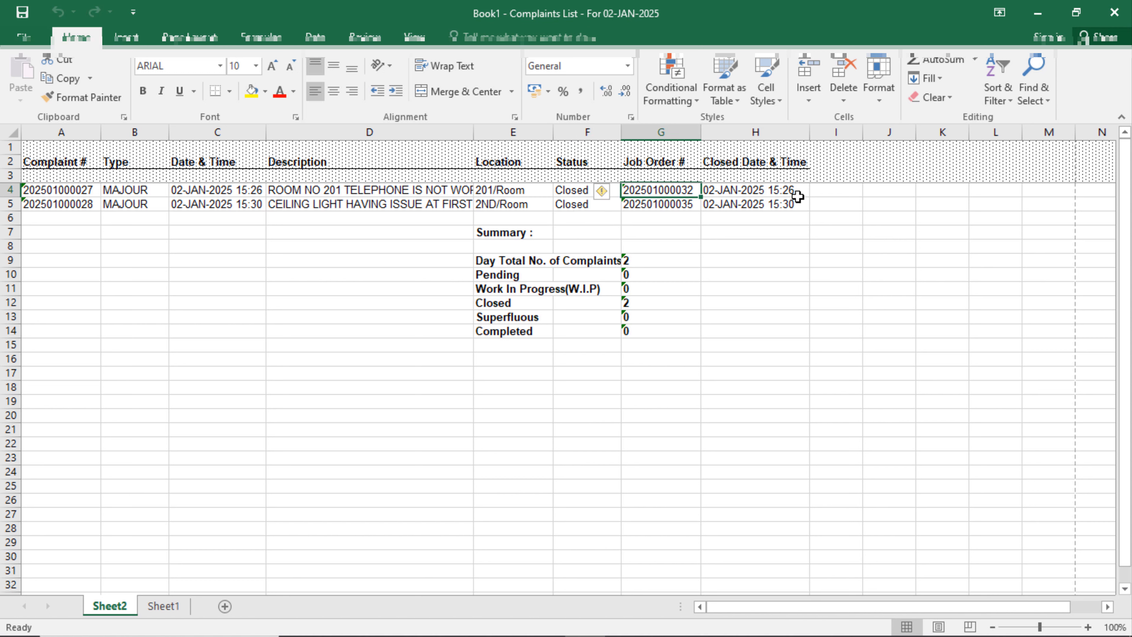
pyautogui.click(844, 196)
pyautogui.click(783, 257)
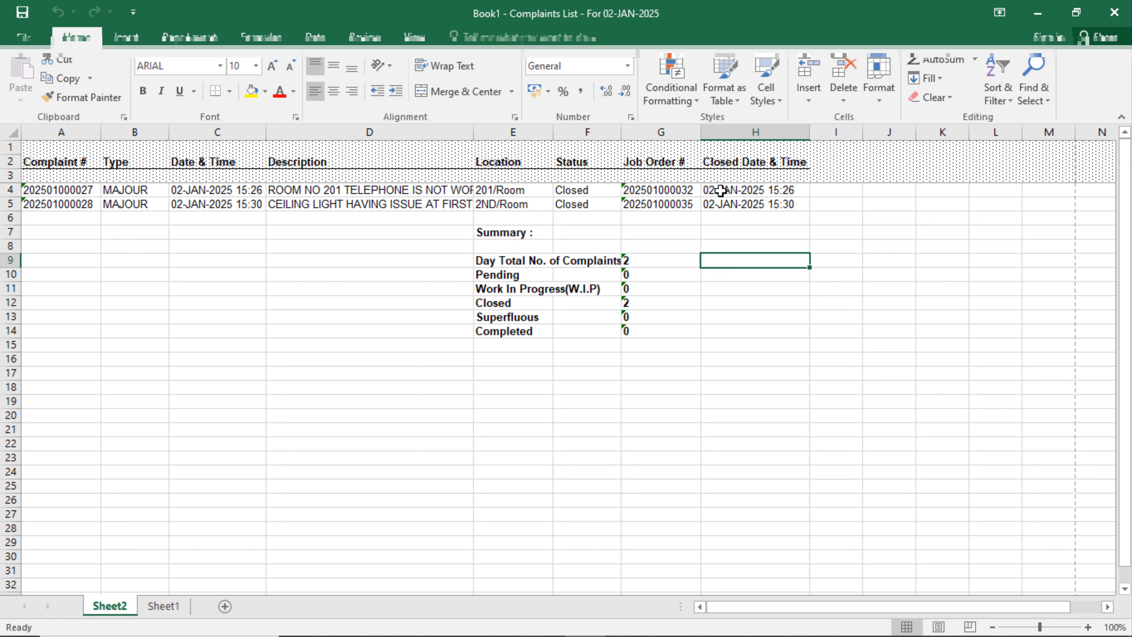
# Compare the complaints' registration times with their closed date and time, and close the report and the Complaints List form
pyautogui.moveTo(720, 190); pyautogui.dragTo(785, 201)
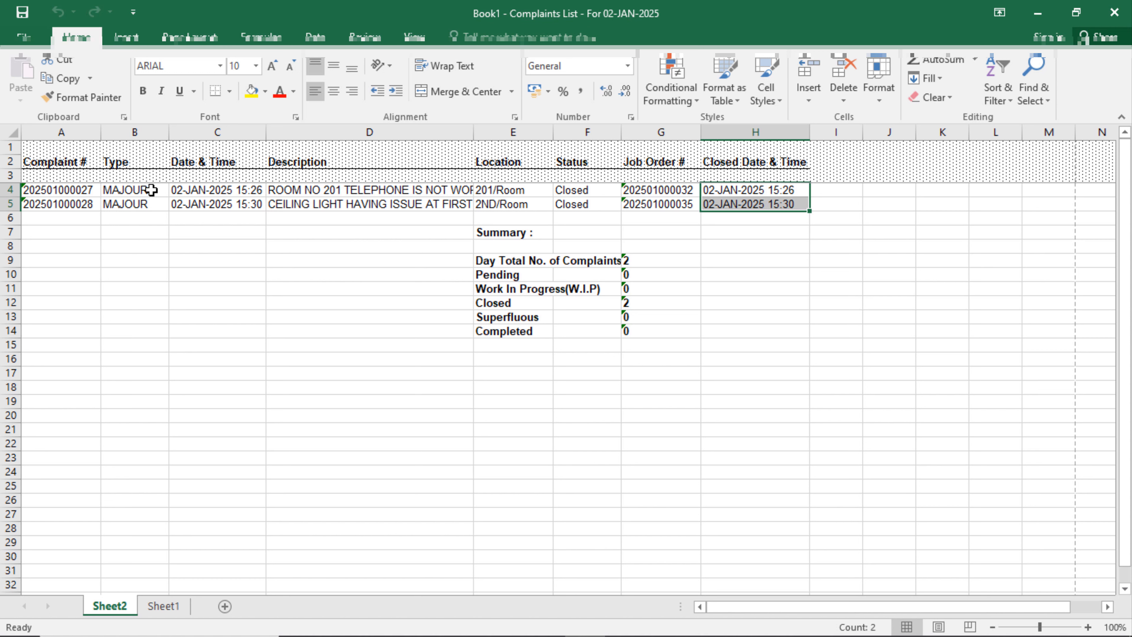
pyautogui.moveTo(176, 189); pyautogui.dragTo(246, 214)
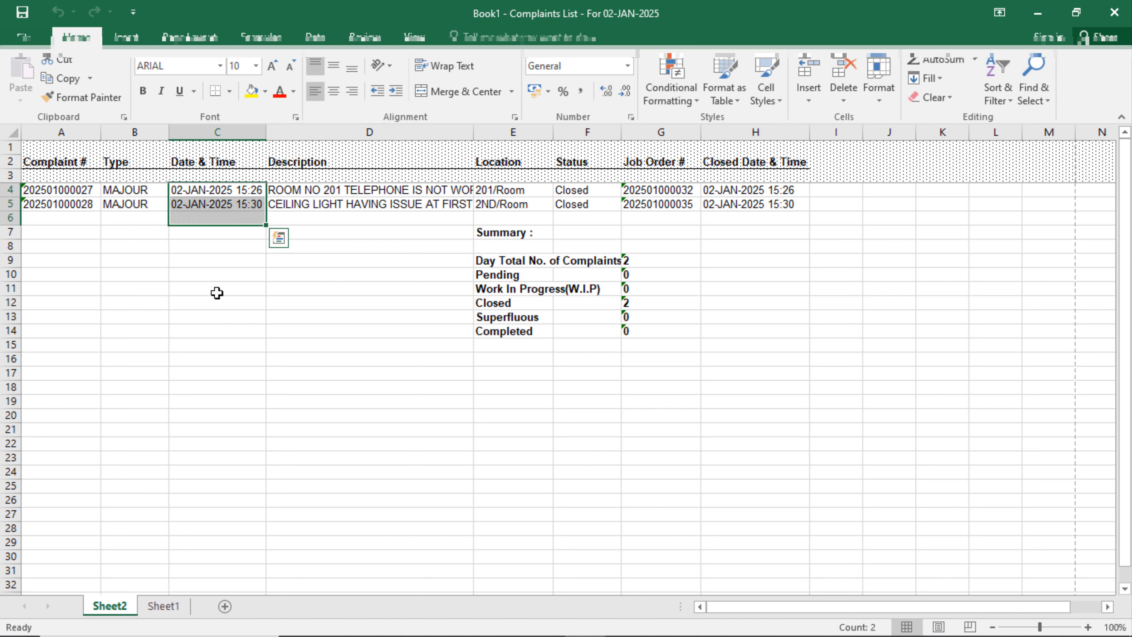
pyautogui.click(842, 272)
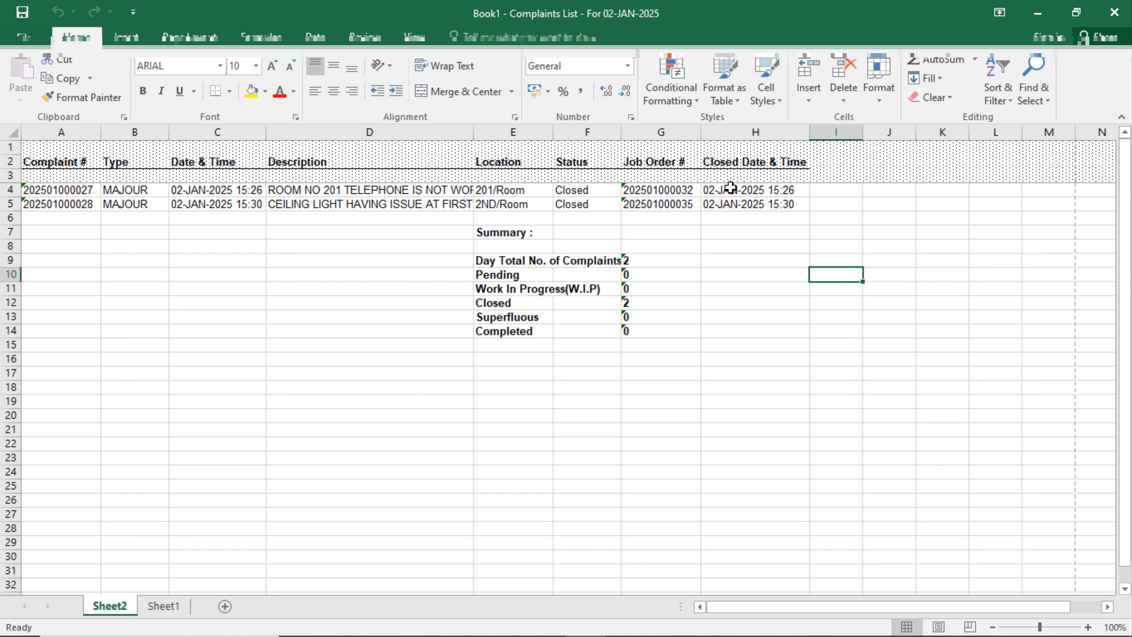
pyautogui.click(740, 189)
pyautogui.moveTo(791, 210); pyautogui.dragTo(791, 211)
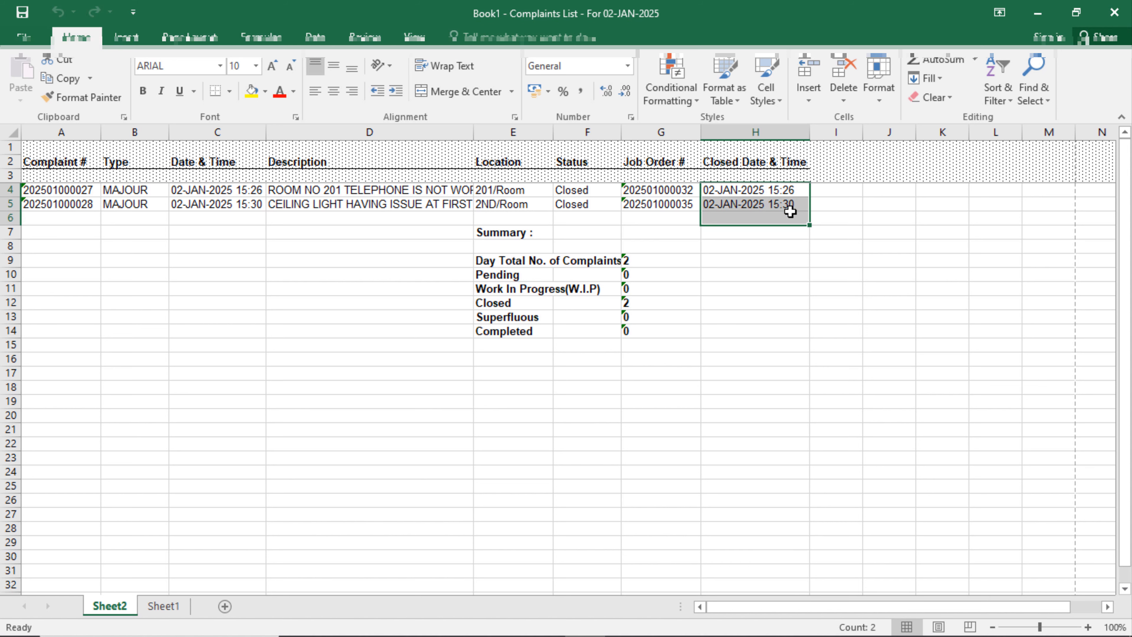
pyautogui.click(791, 252)
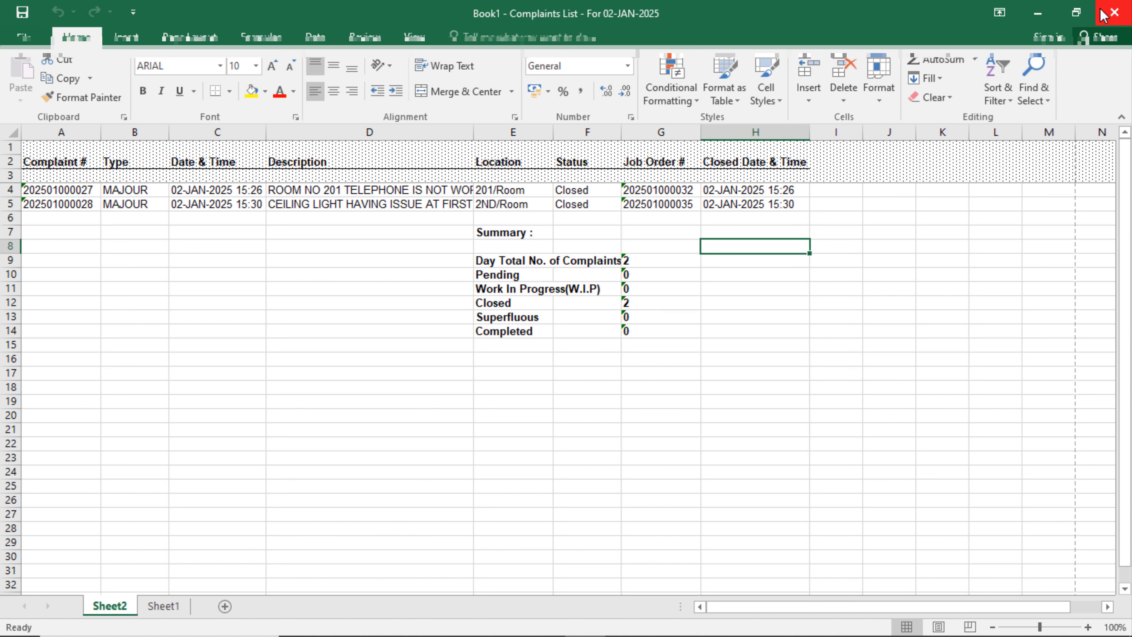
pyautogui.click(1112, 16)
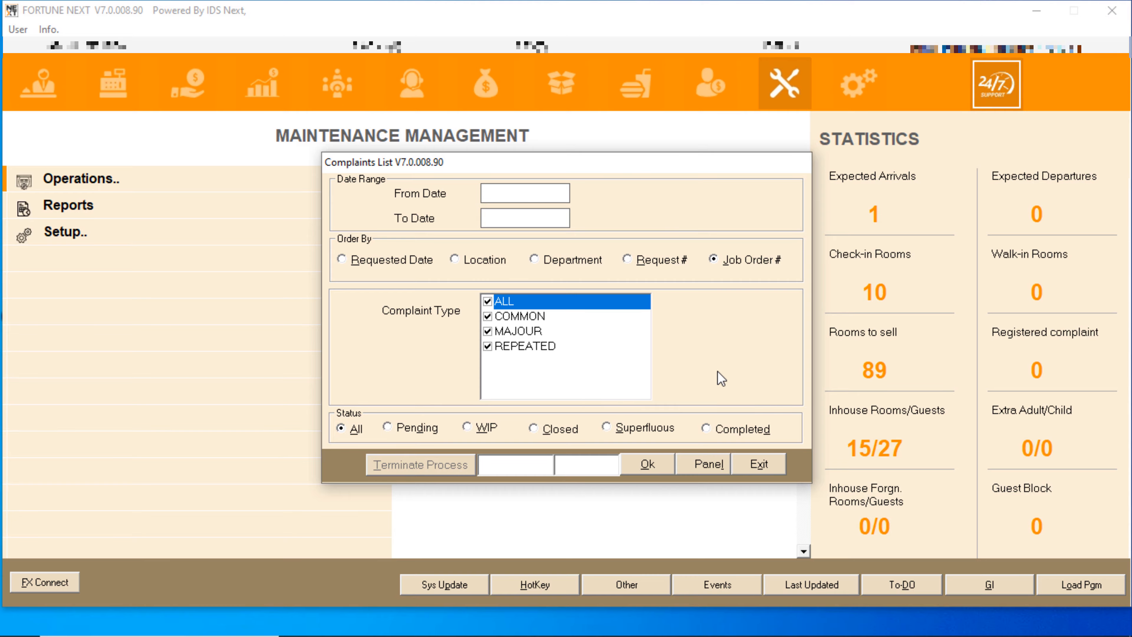
pyautogui.click(763, 463)
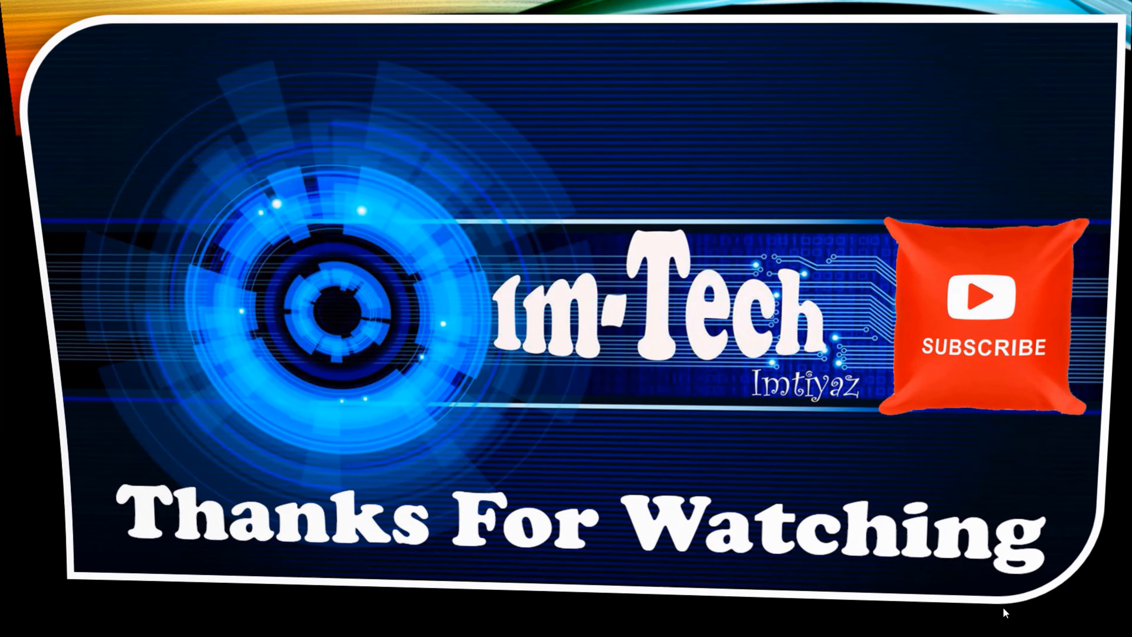